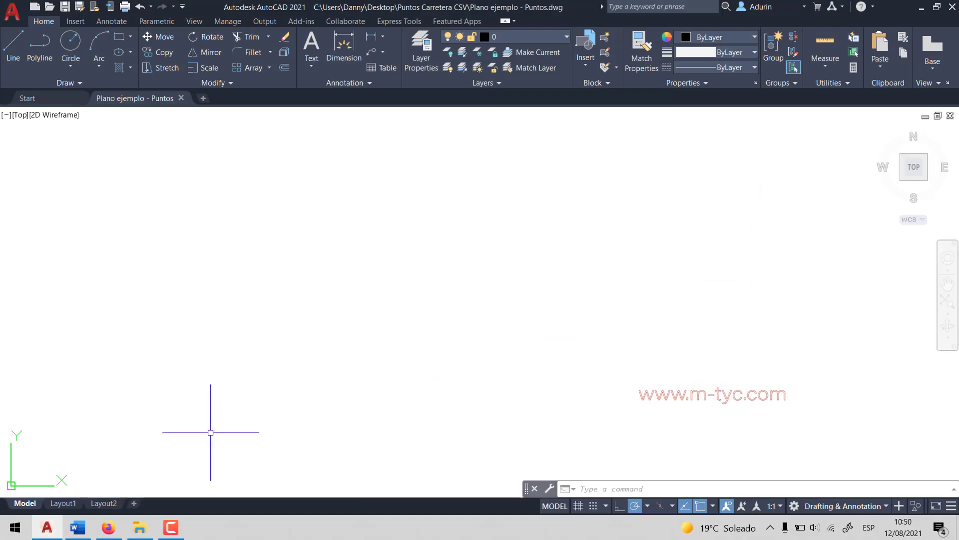
Step: Open Carretera.csv from the Cargar puntos en AutoCAD folder in Excel
left_click(140, 527)
left_click(352, 327)
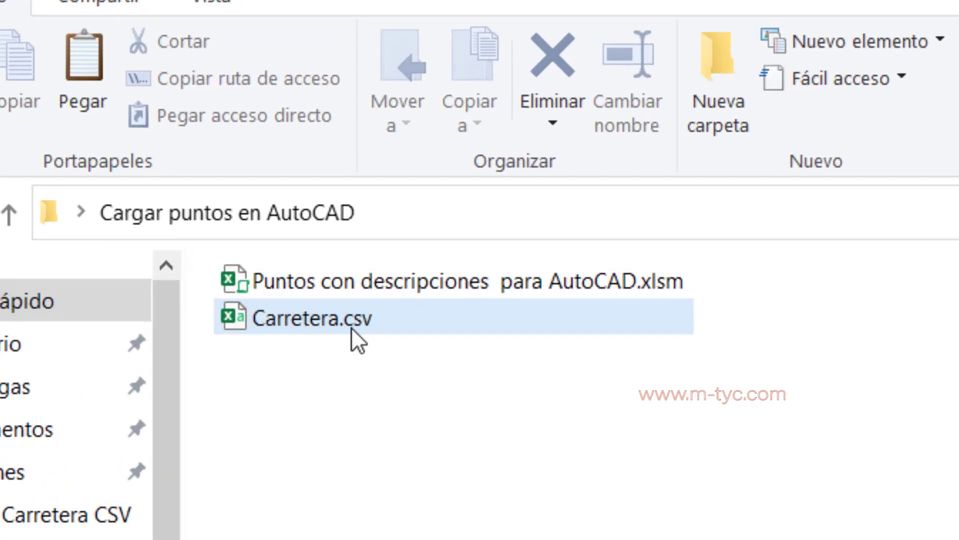
double_click(349, 327)
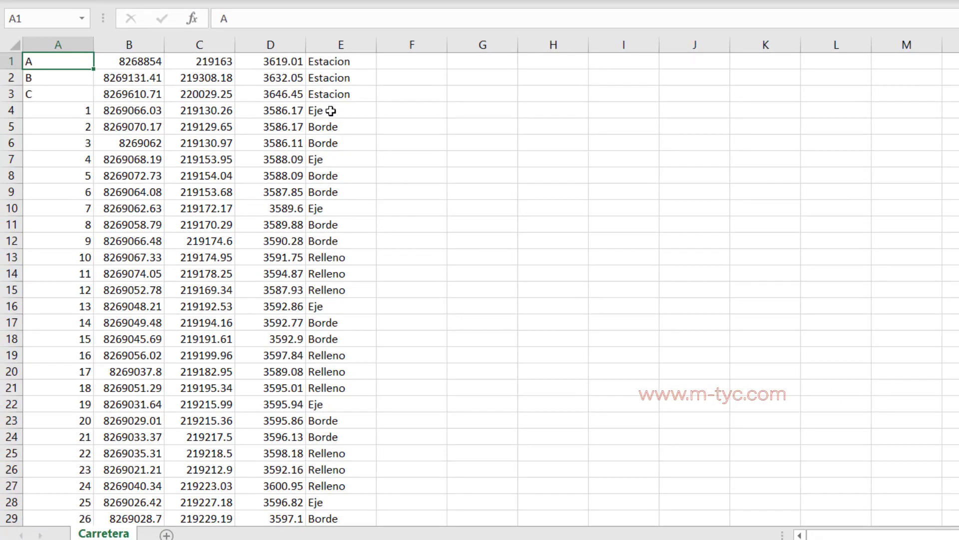
Step: Review columns A–E: point names, north, east, elevation and descriptions, ending at A1
scroll(347, 116, "down", 7)
scroll(347, 116, "down", 14)
scroll(648, 340, "up", 15)
scroll(758, 419, "up", 6)
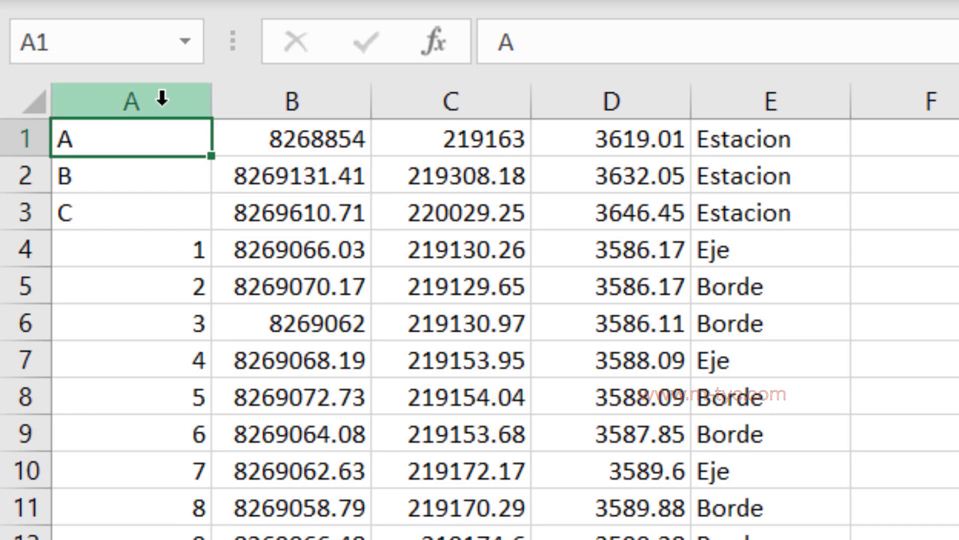
left_click(162, 99)
key("ctrl+c")
left_click(240, 97)
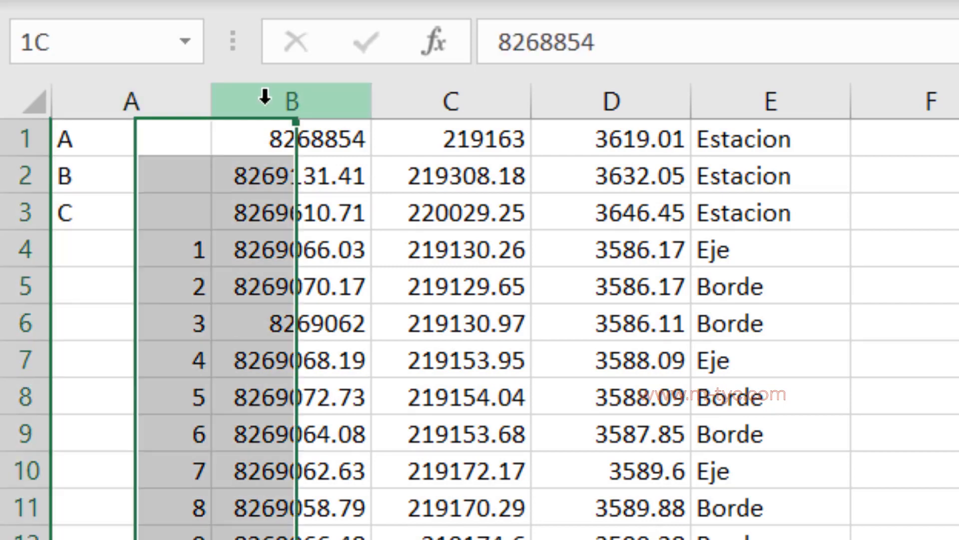
left_click(451, 100)
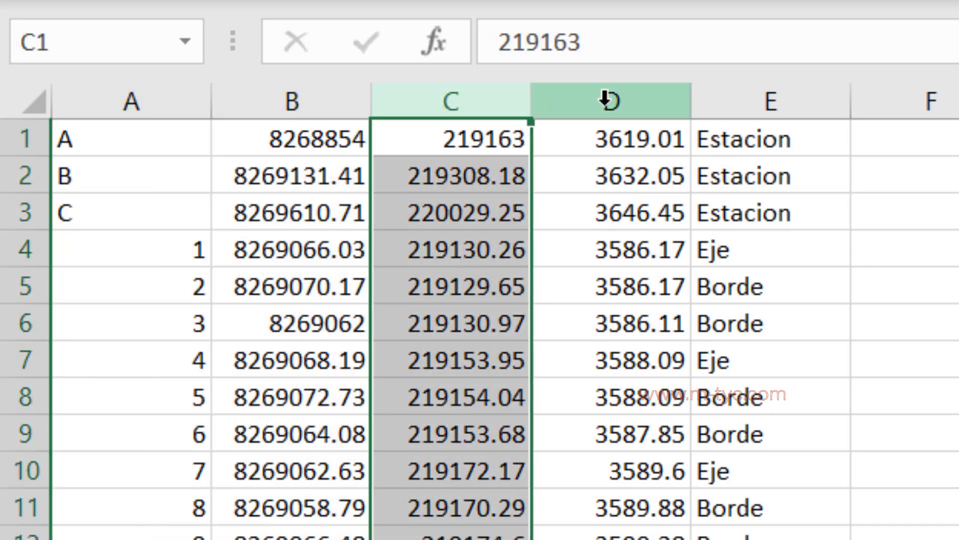
left_click(611, 100)
left_click(760, 99)
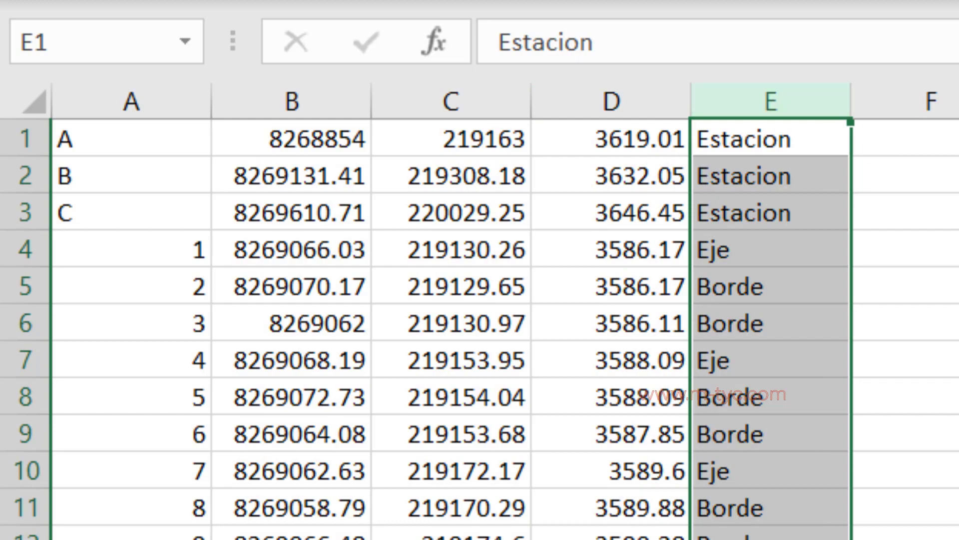
key("ctrl+Home")
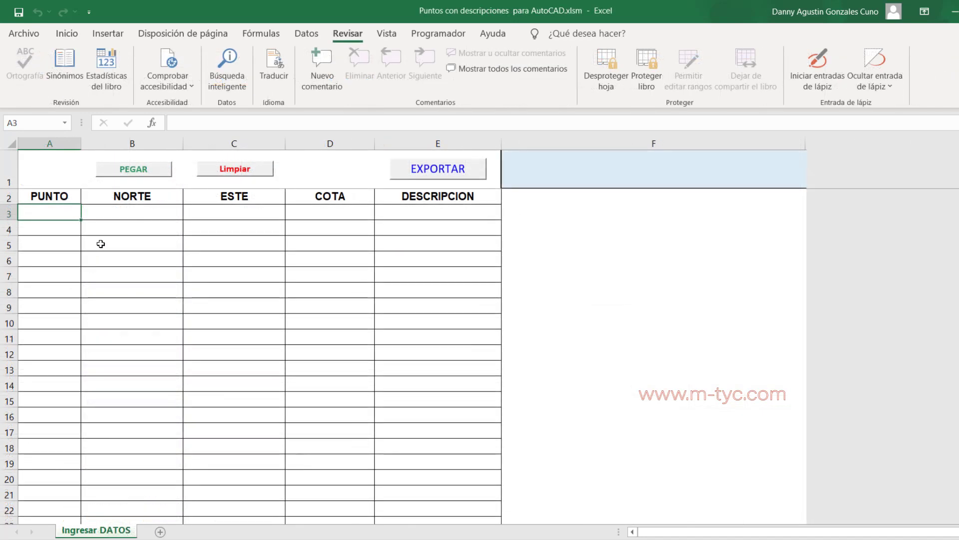
Step: Review the empty PUNTO/NORTE/ESTE/COTA/DESCRIPCION template table and block name cell F1
left_click(101, 242)
left_click(115, 210)
left_click(219, 211)
left_click(322, 211)
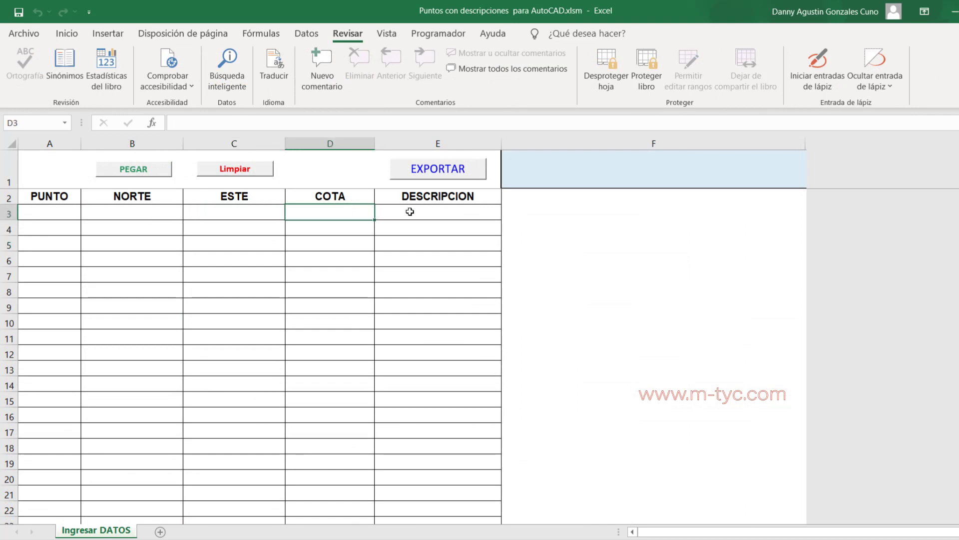
left_click(412, 211)
left_click(583, 178)
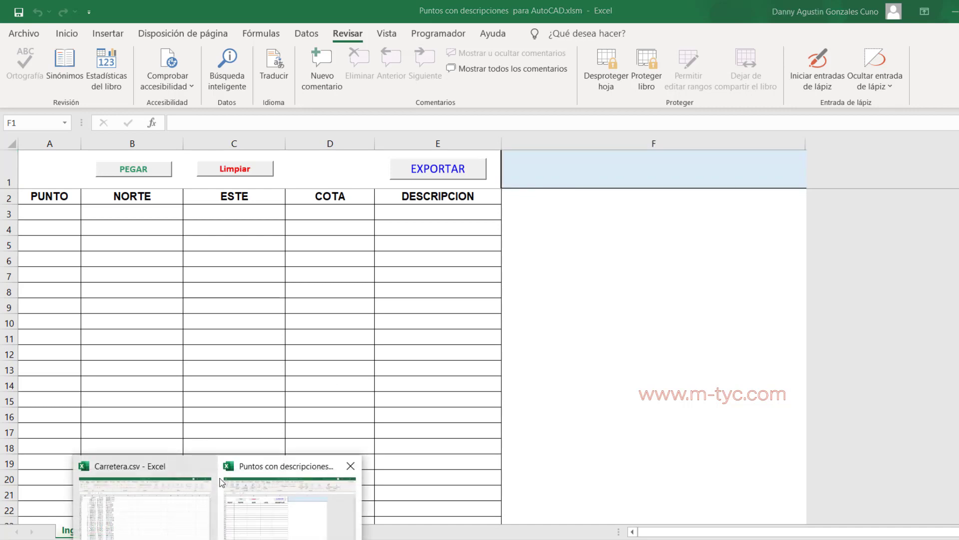
Step: Copy the Carretera.csv data A1:E764 and return to the macro workbook
left_click(125, 530)
key("ctrl+shift+Right")
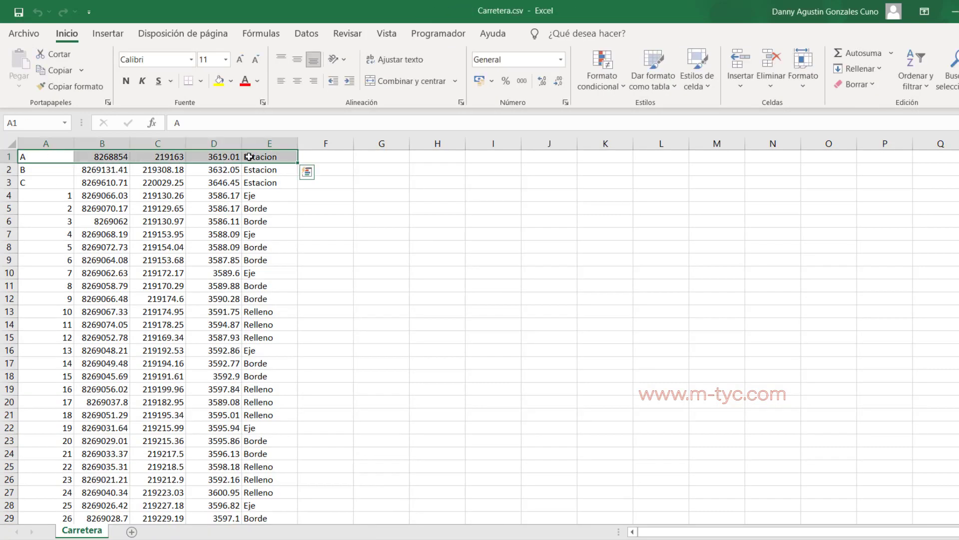
key("ctrl+shift+Down")
key("ctrl+BackSpace")
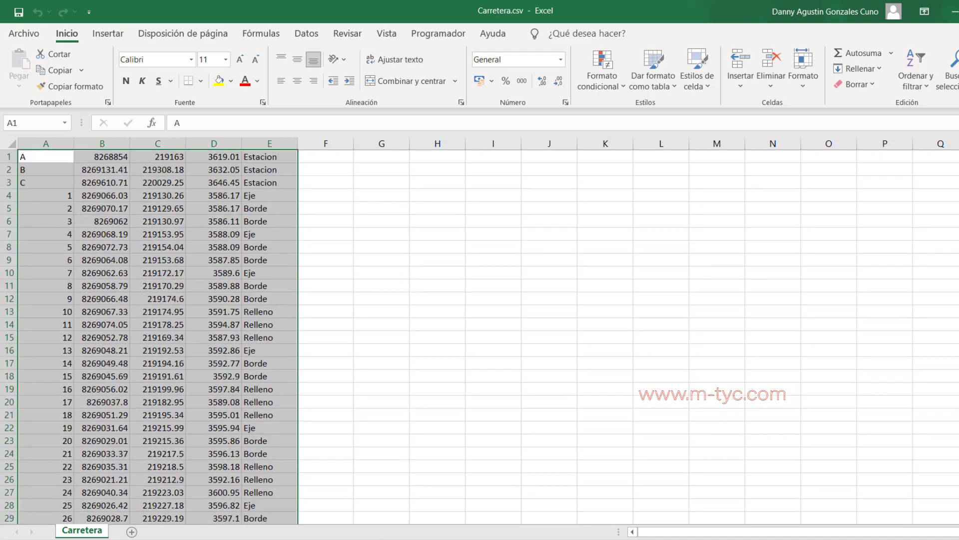
right_click(151, 295)
left_click(185, 217)
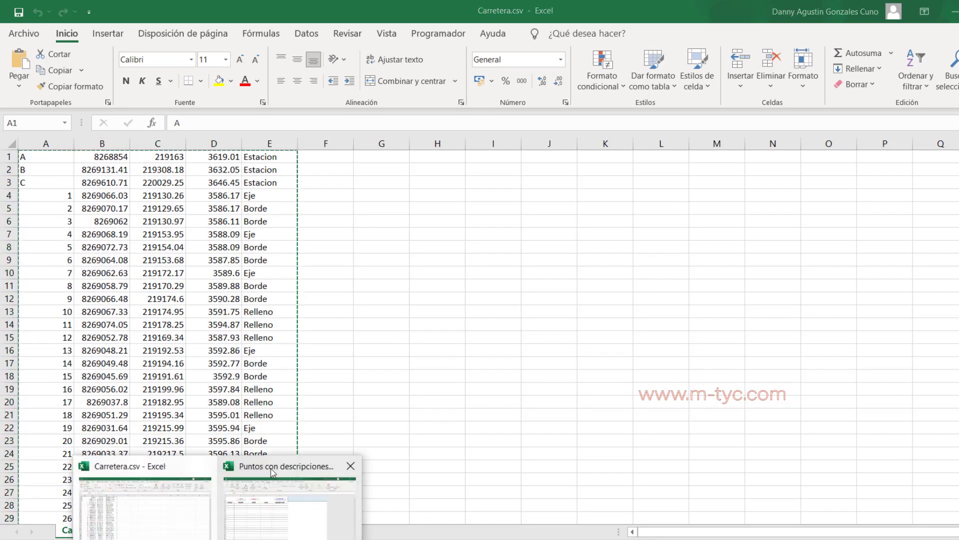
left_click(274, 472)
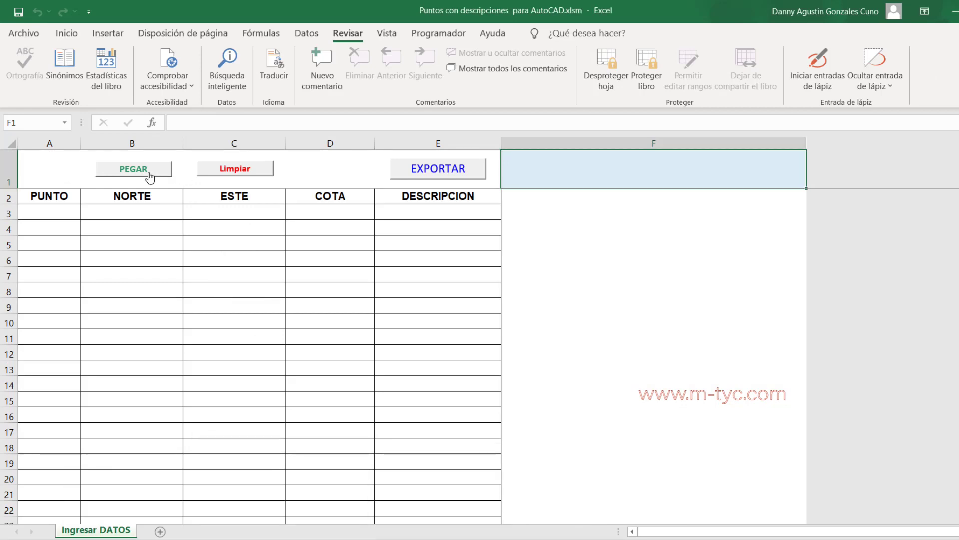
Step: Paste the survey points into the template and set block name F1 to Carretera
left_click(133, 170)
left_click(656, 174)
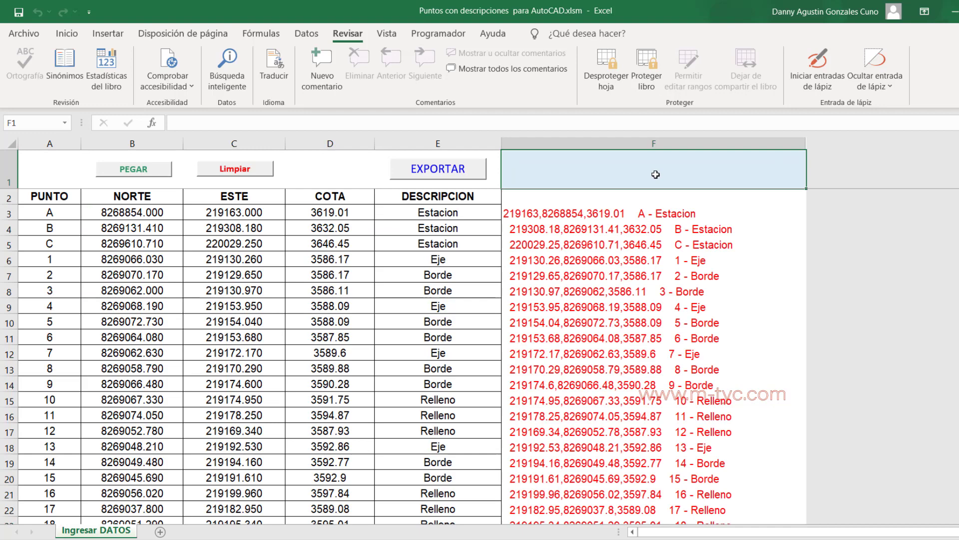
type("Carretera")
key("Return")
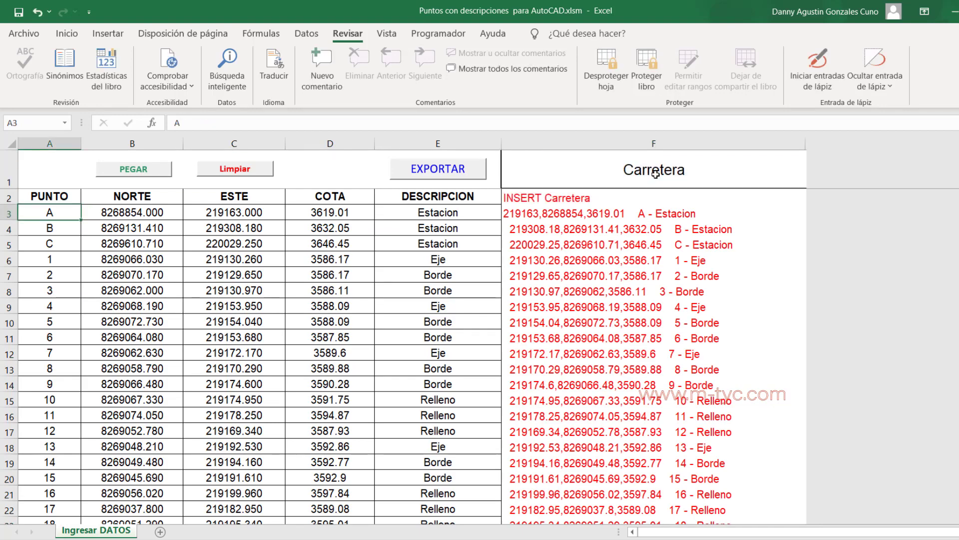
Step: Export the generated INSERT command lines from column F
scroll(603, 260, "down", 12)
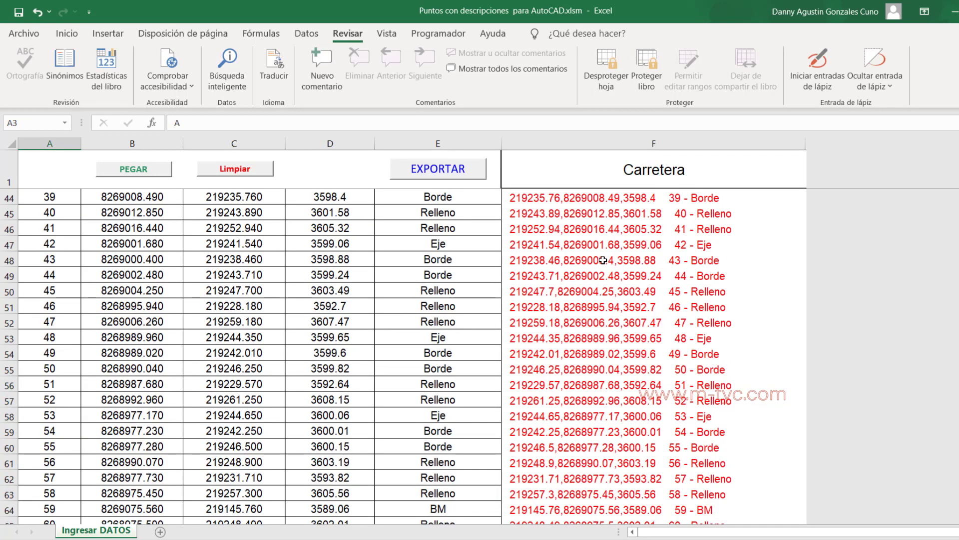
scroll(550, 250, "up", 9)
scroll(500, 225, "up", 4)
left_click(463, 172)
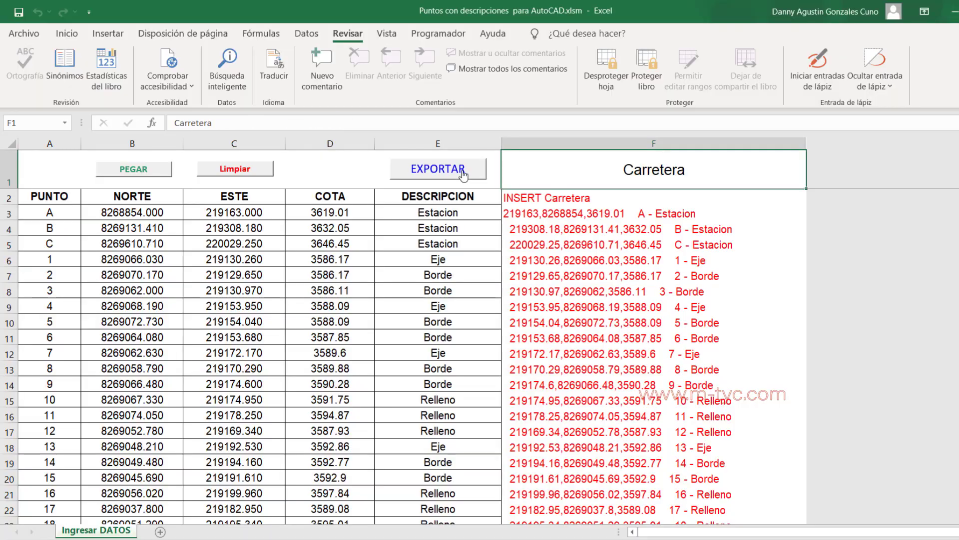
Step: Switch to the exported Libro1 workbook holding the INSERT command lines
left_click(150, 537)
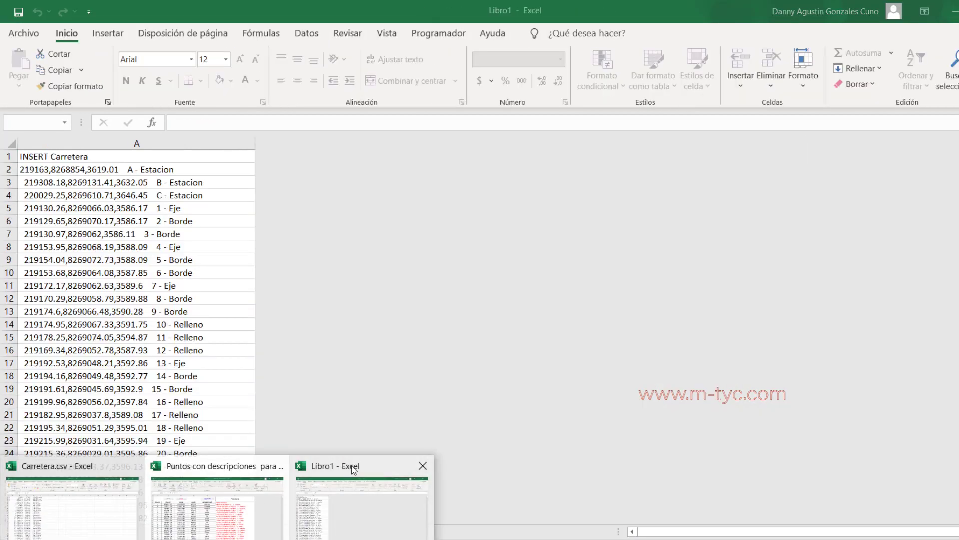
left_click(353, 470)
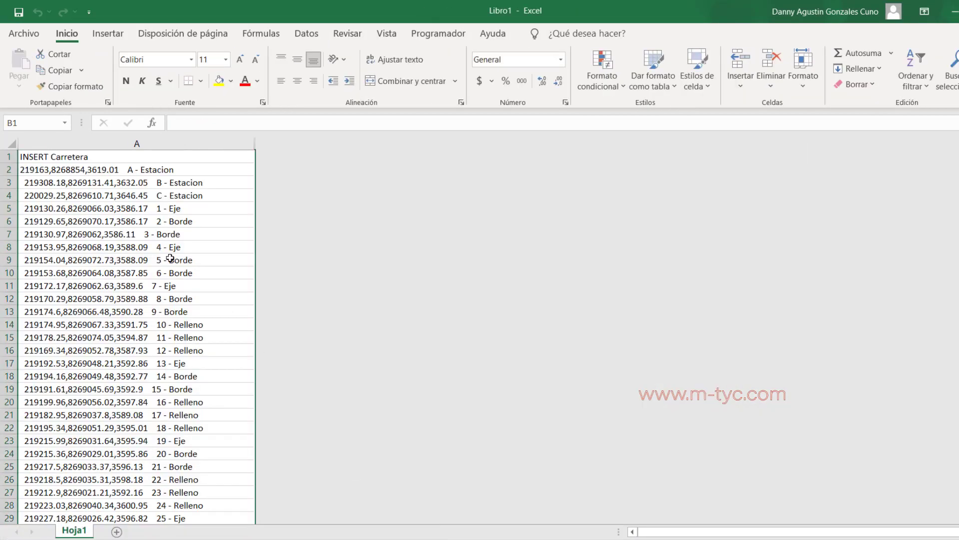
scroll(170, 258, "down", 19)
scroll(167, 367, "up", 7)
scroll(166, 367, "up", 12)
Step: Save Libro1 as Carretera.txt in Texto (MS-DOS) format in Cargar puntos en AutoCAD
left_click(24, 33)
left_click(56, 220)
left_click(494, 176)
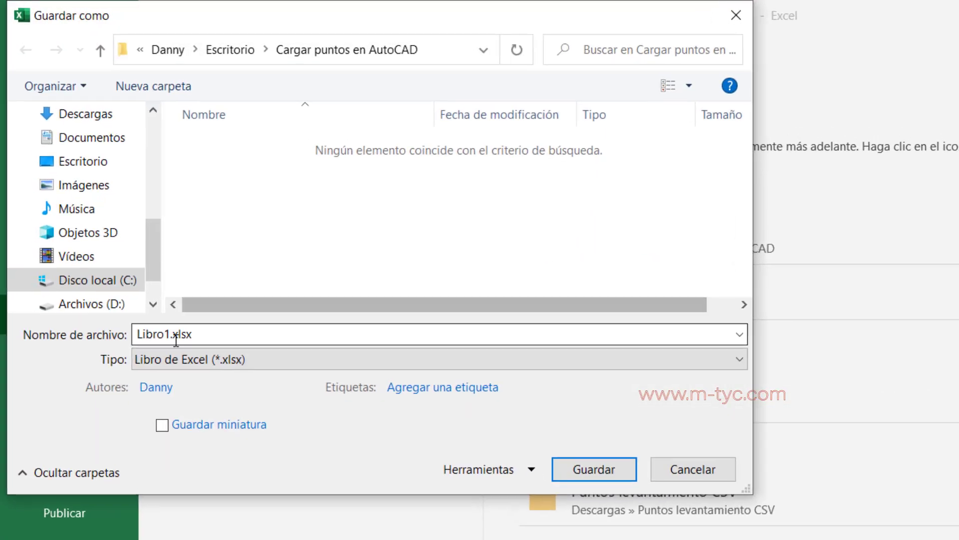
triple_click(235, 334)
type("Carretera")
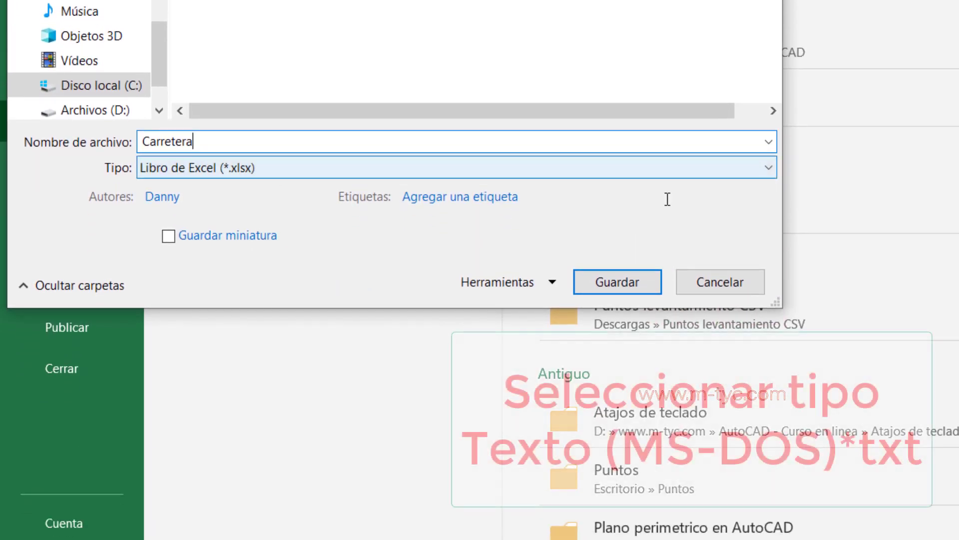
left_click(650, 179)
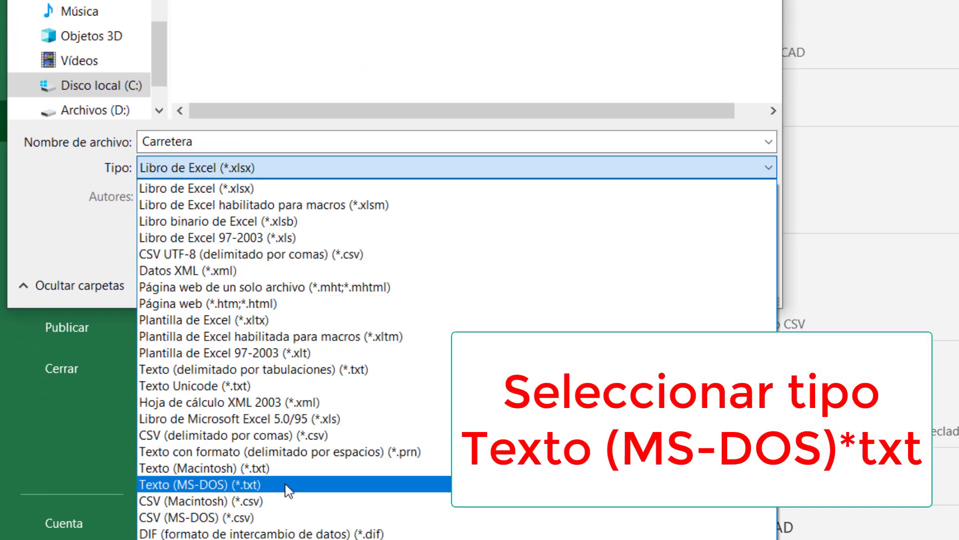
left_click(322, 484)
left_click(596, 257)
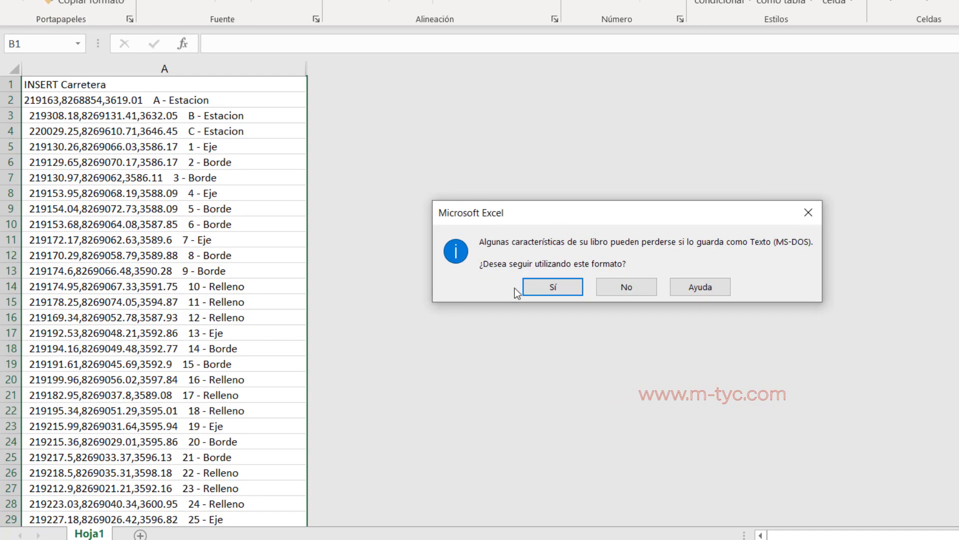
left_click(539, 288)
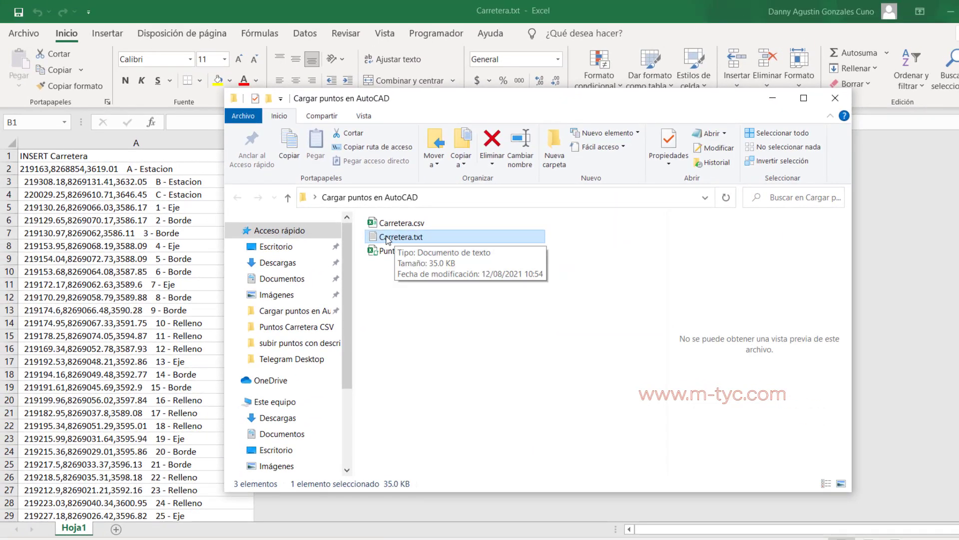
double_click(400, 237)
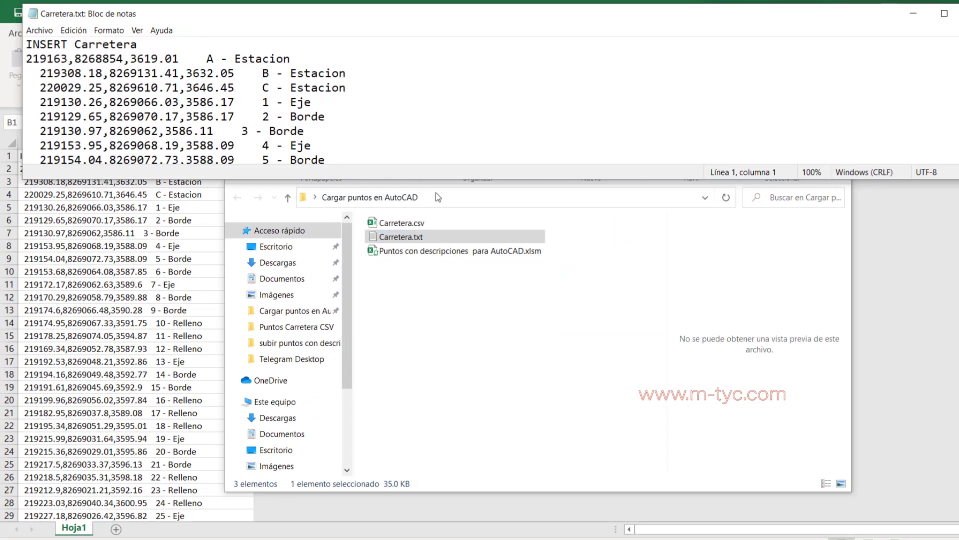
scroll(349, 285, "down", 15)
scroll(349, 290, "down", 20)
scroll(351, 298, "up", 4)
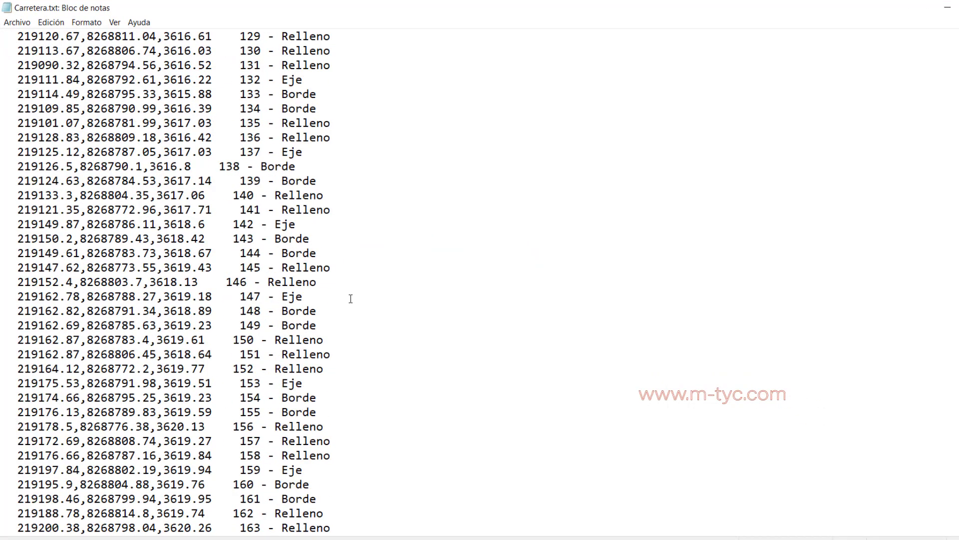
scroll(351, 299, "up", 20)
scroll(350, 297, "up", 18)
scroll(389, 285, "up", 3)
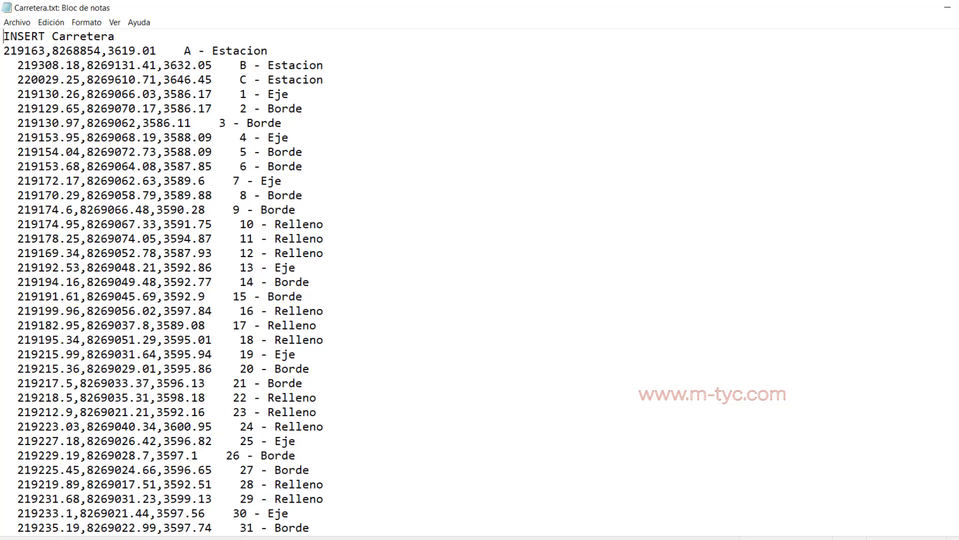
key("alt+F4")
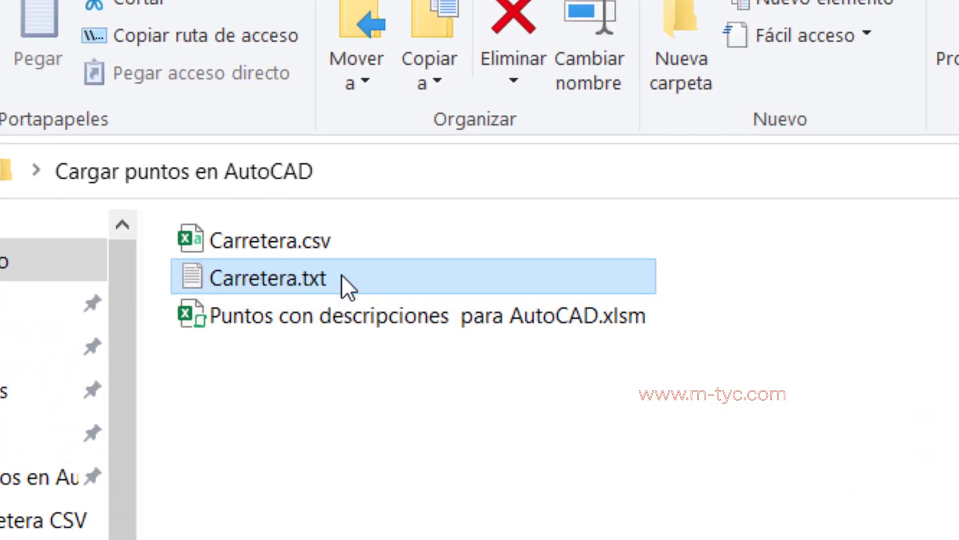
Step: Rename Carretera.txt to Carretera.scr, accept the extension change, and select it
right_click(341, 273)
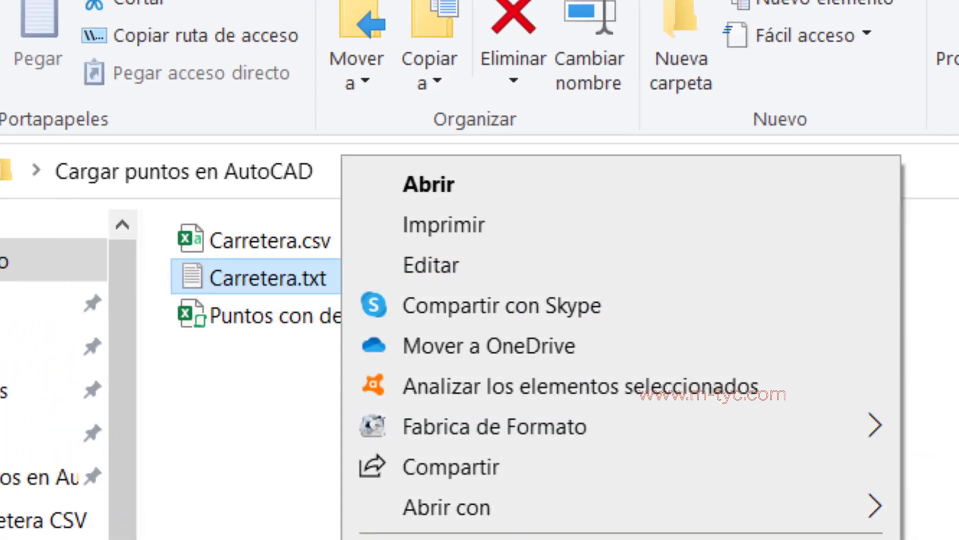
key("m")
double_click(306, 292)
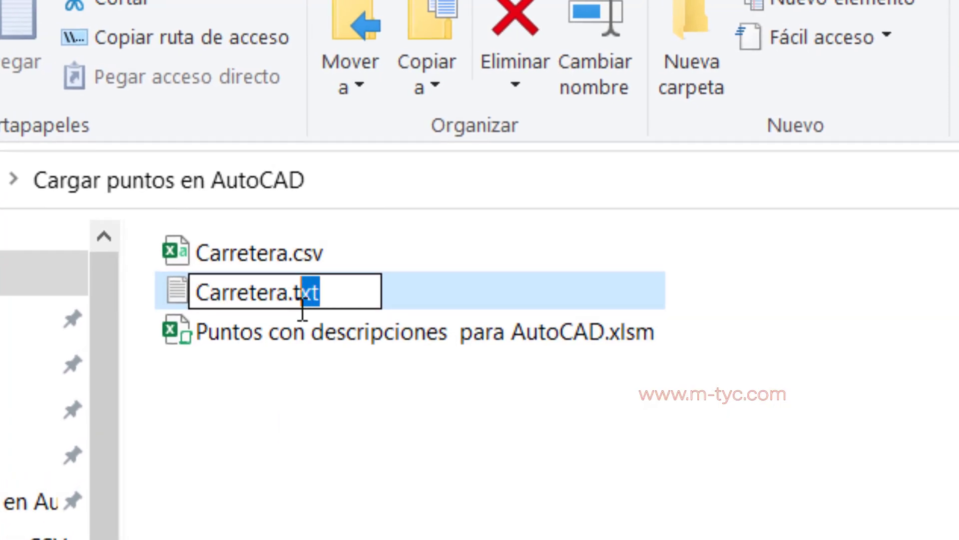
type("scr")
key("Return")
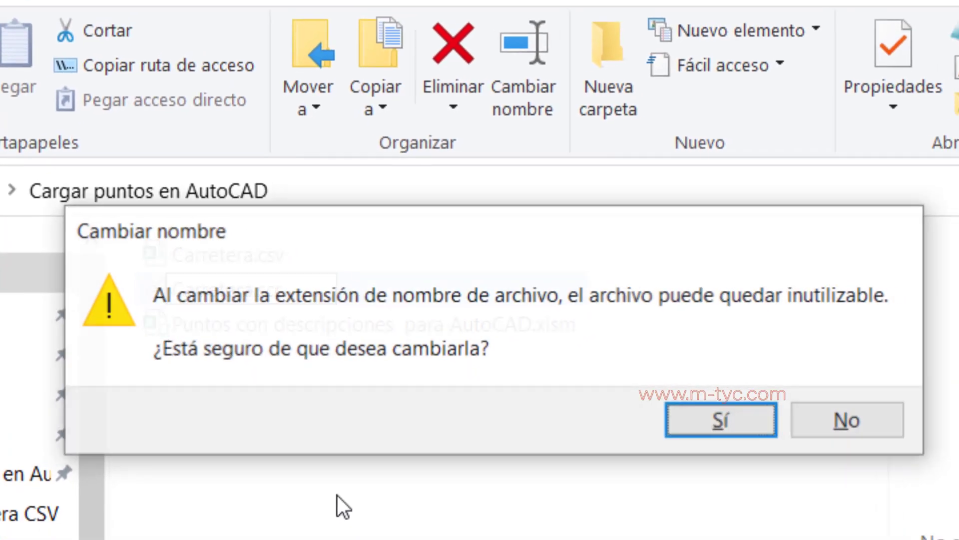
left_click(683, 410)
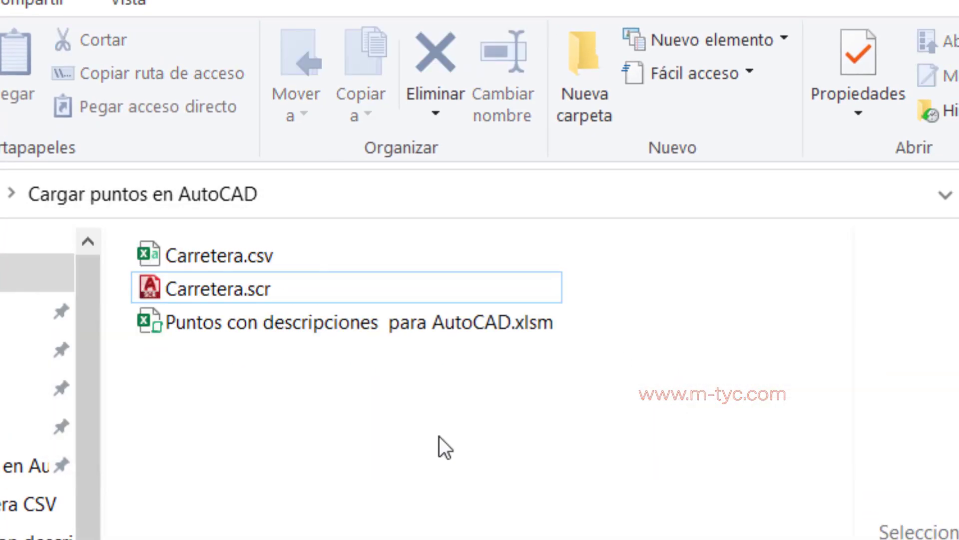
left_click(246, 293)
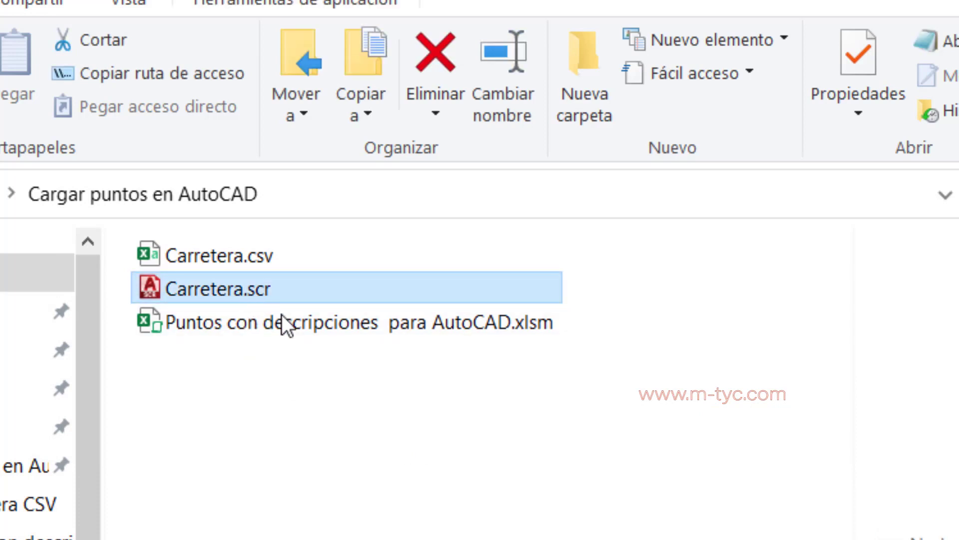
left_click(387, 416)
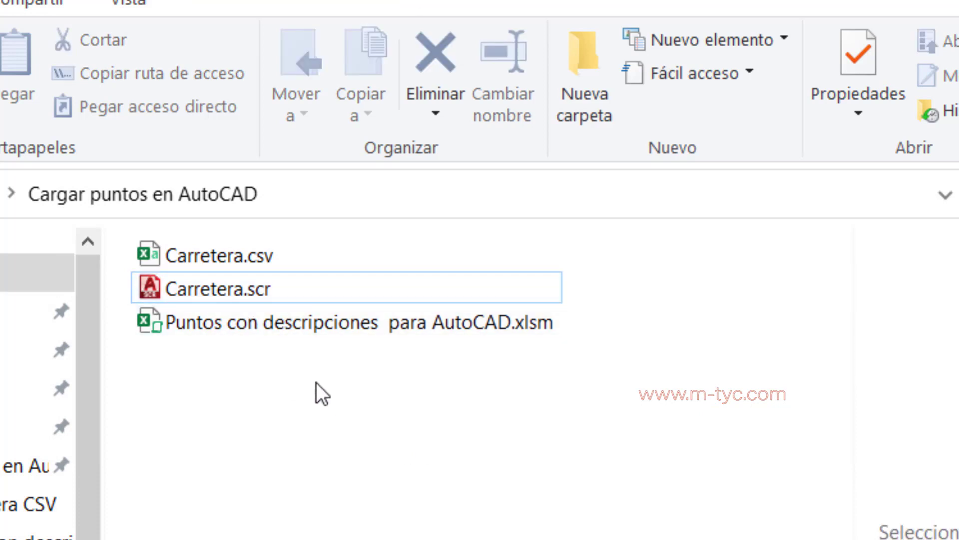
left_click(220, 292)
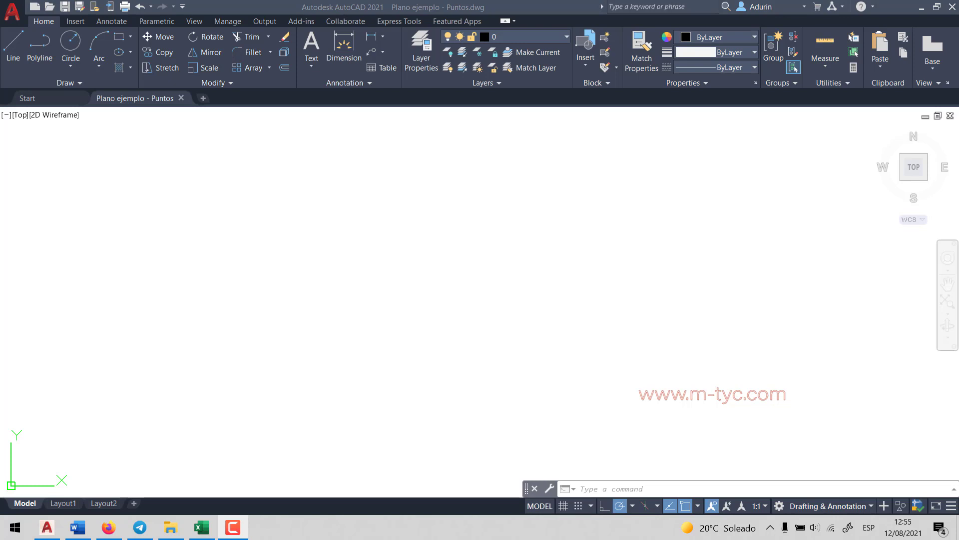
Step: Set the point style via DDPTYPE to circle-with-dot, size 0.1, absolute units
type("DDt")
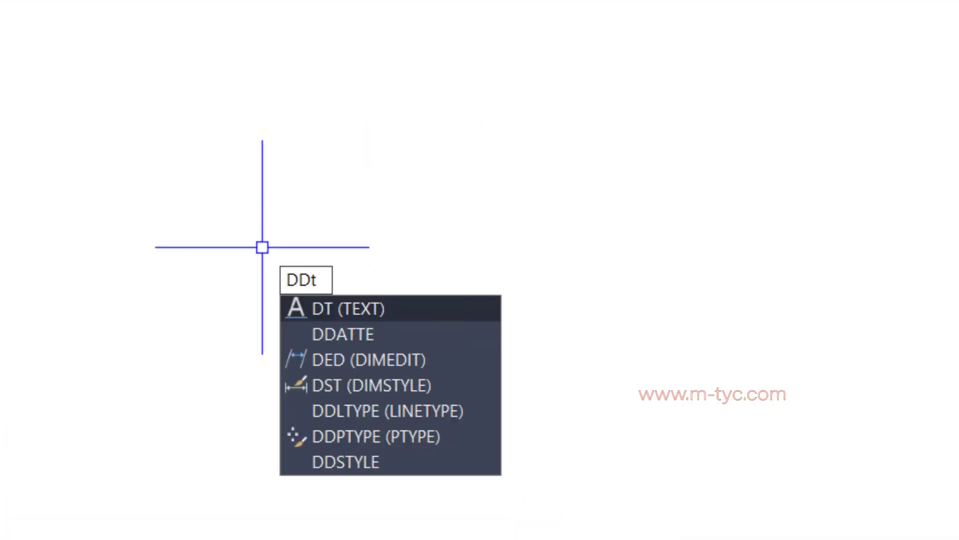
key("BackSpace")
type("PTYPE")
key("Return")
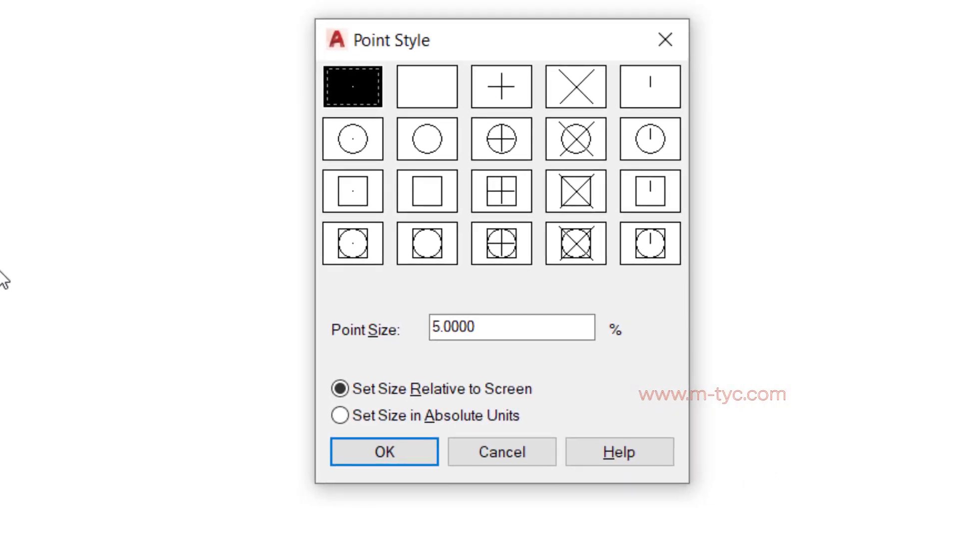
left_click(353, 138)
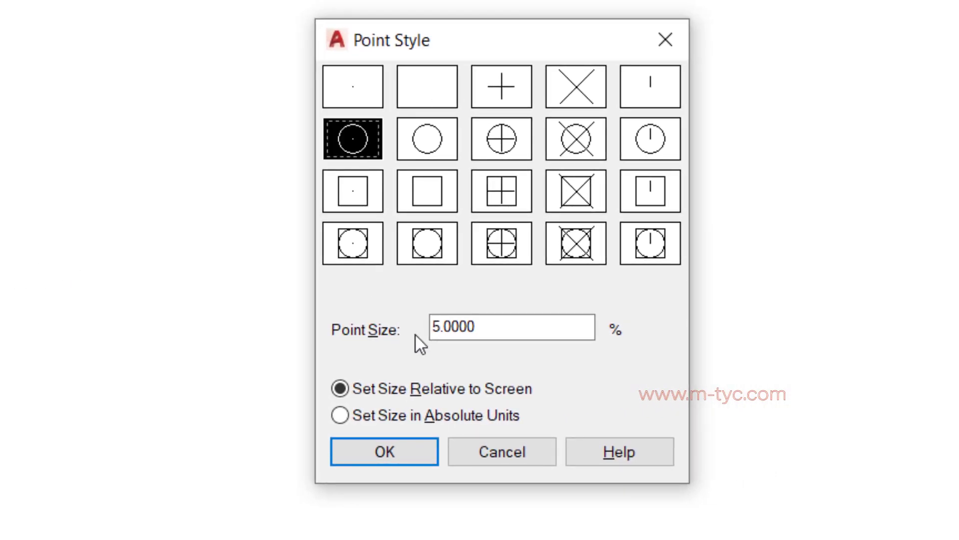
left_click_drag(524, 333, 365, 330)
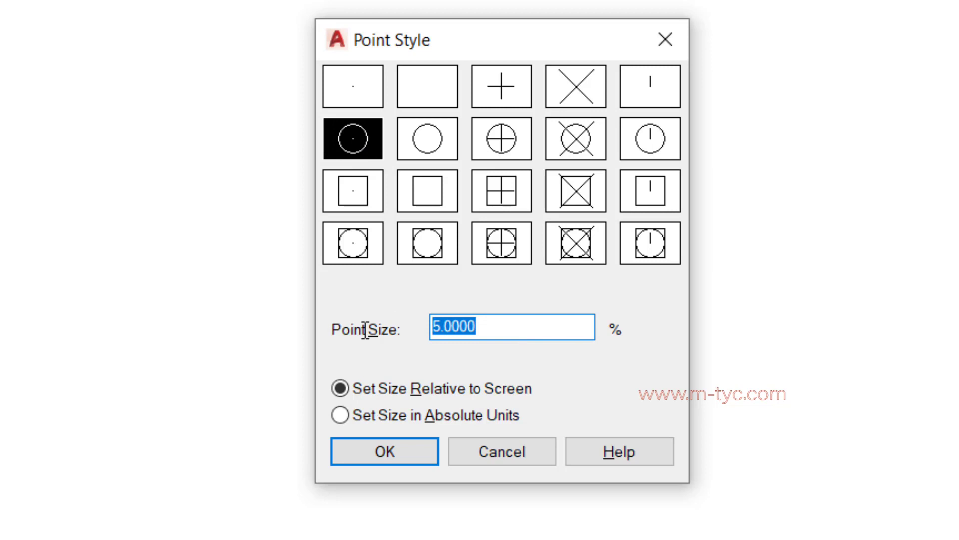
type("0.1")
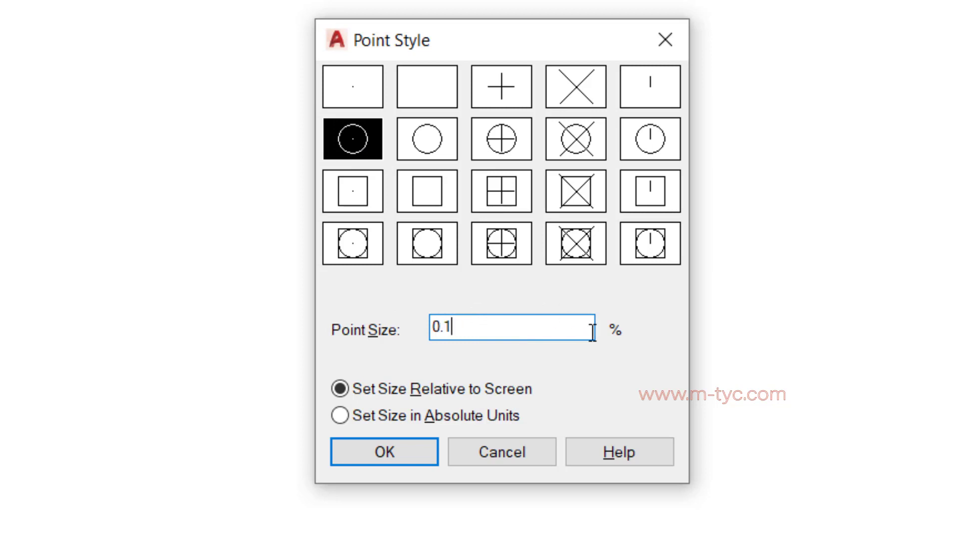
left_click(341, 416)
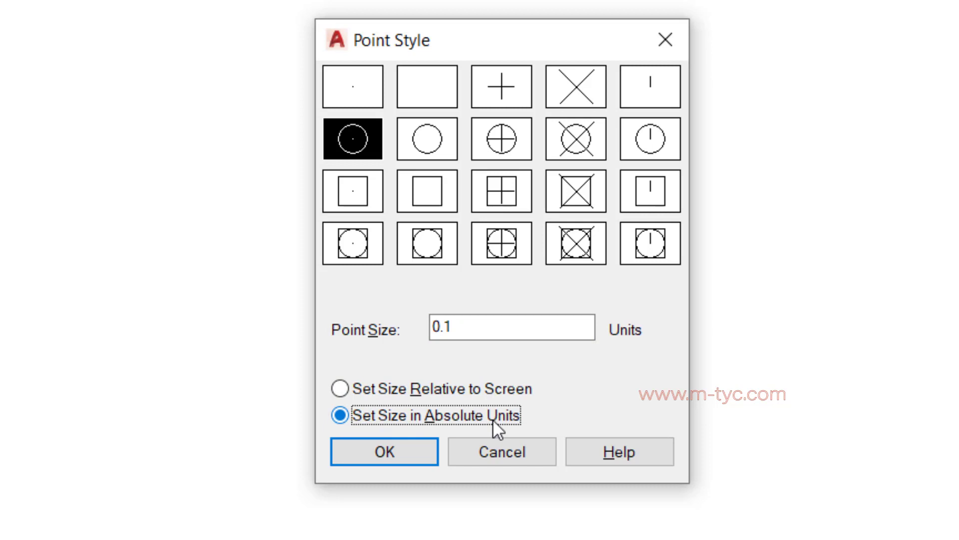
left_click(379, 452)
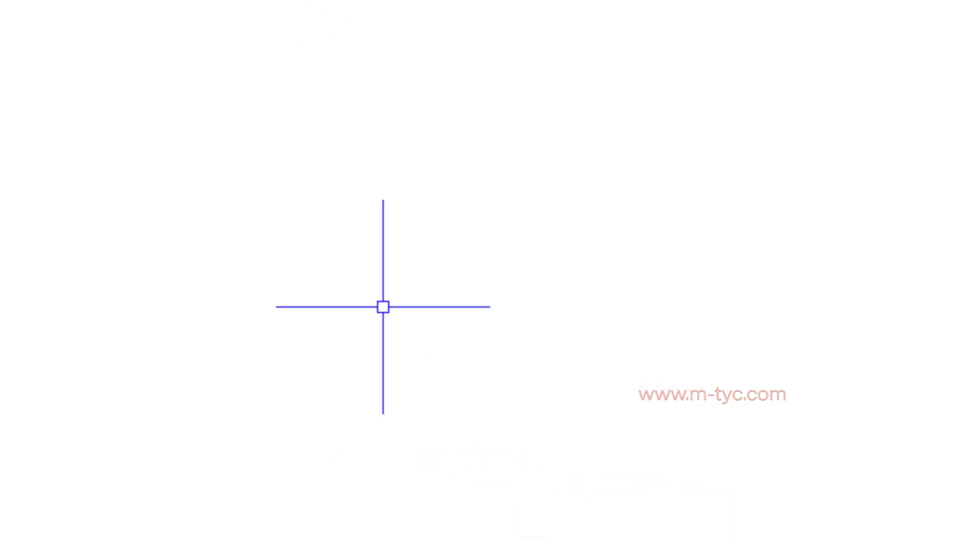
Step: Place a test point with POINT, zoom in on it and select it
type("po")
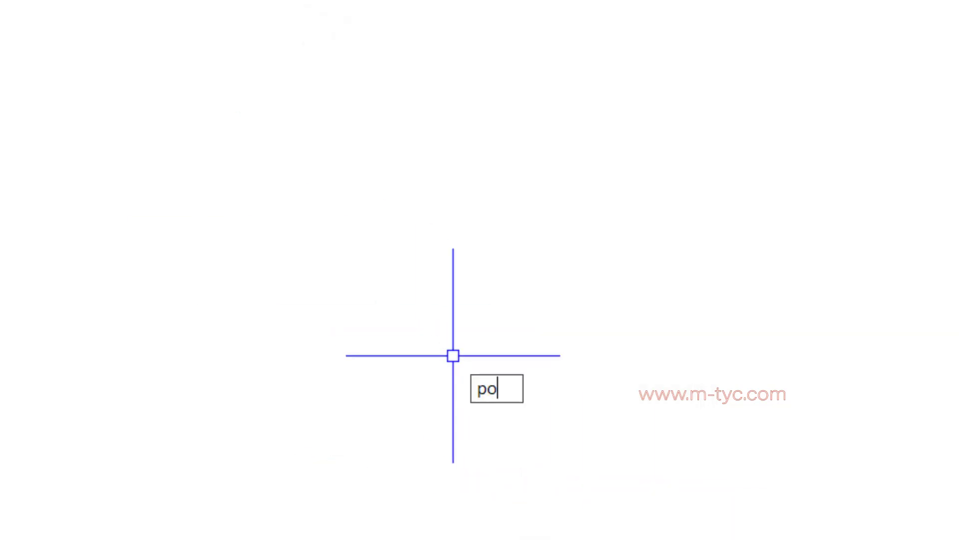
type("int")
key("Return")
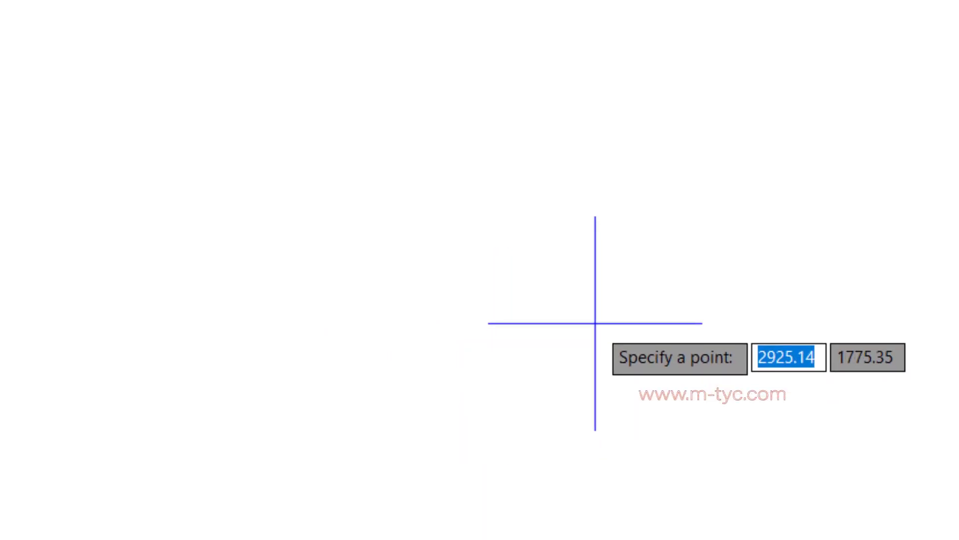
left_click(596, 343)
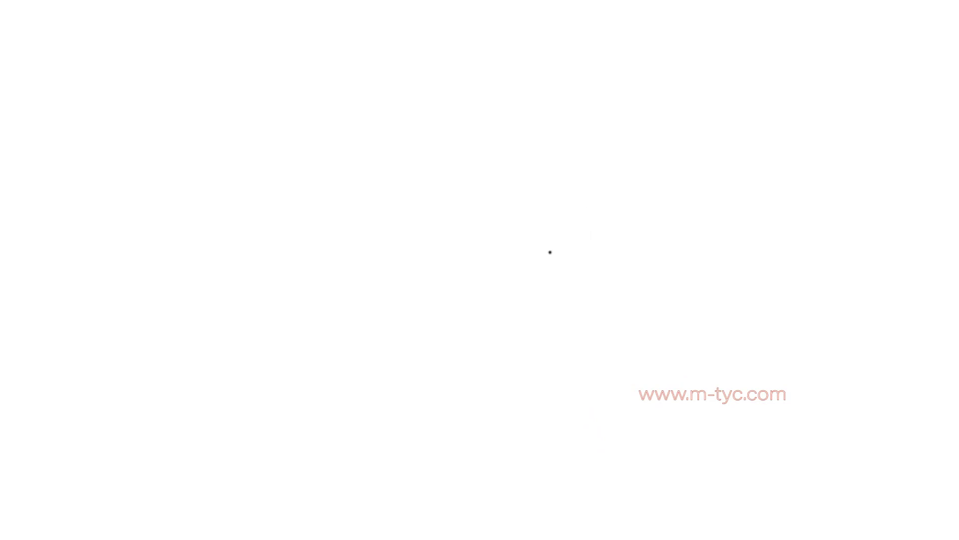
scroll(535, 264, "up", 5)
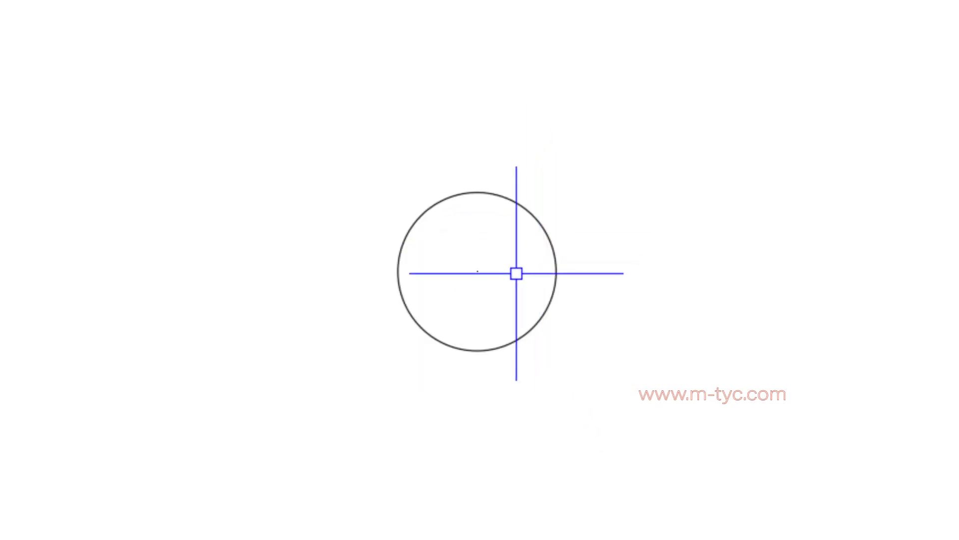
scroll(514, 280, "up", 2)
mouse_move(511, 289)
middle_mouse_down()
mouse_move(516, 470)
mouse_move(499, 426)
middle_mouse_up()
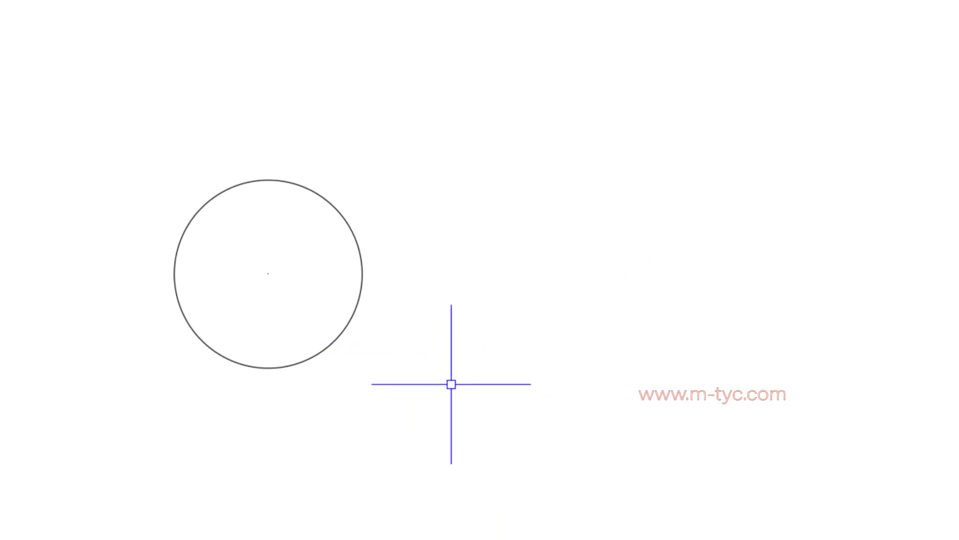
left_click(358, 320)
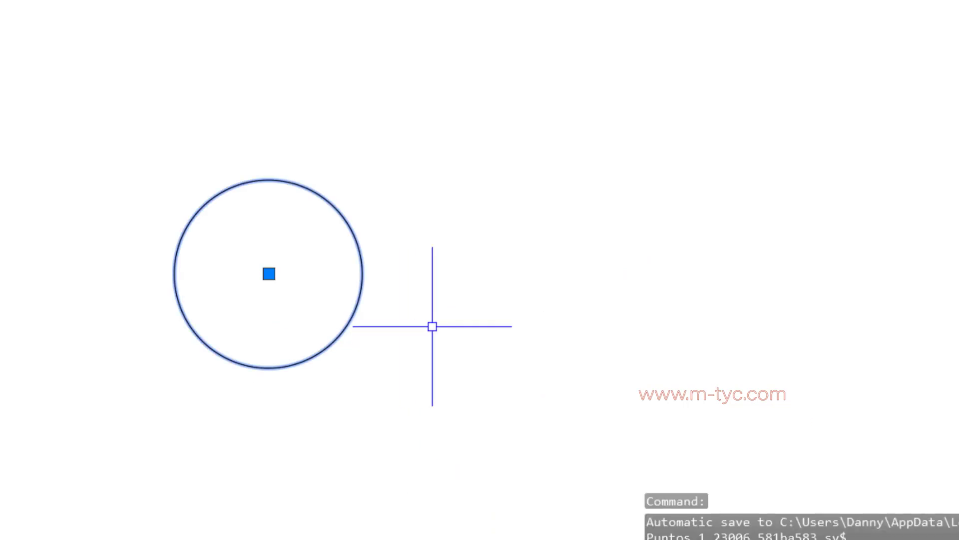
Step: Define attribute tag Carretera, prompt Detalle, default 000000, height 0.075, rotation 0
type("a")
key("Return")
type("Carretera")
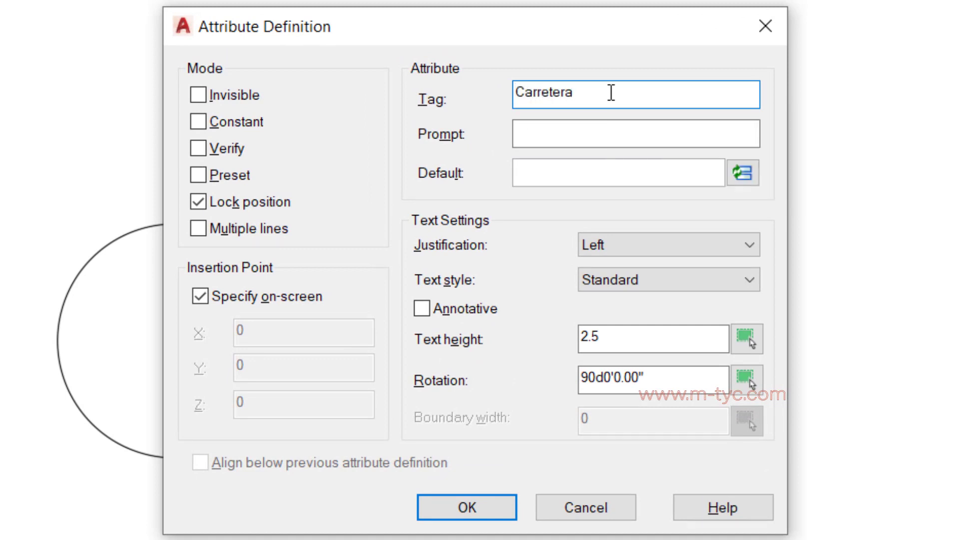
left_click(655, 127)
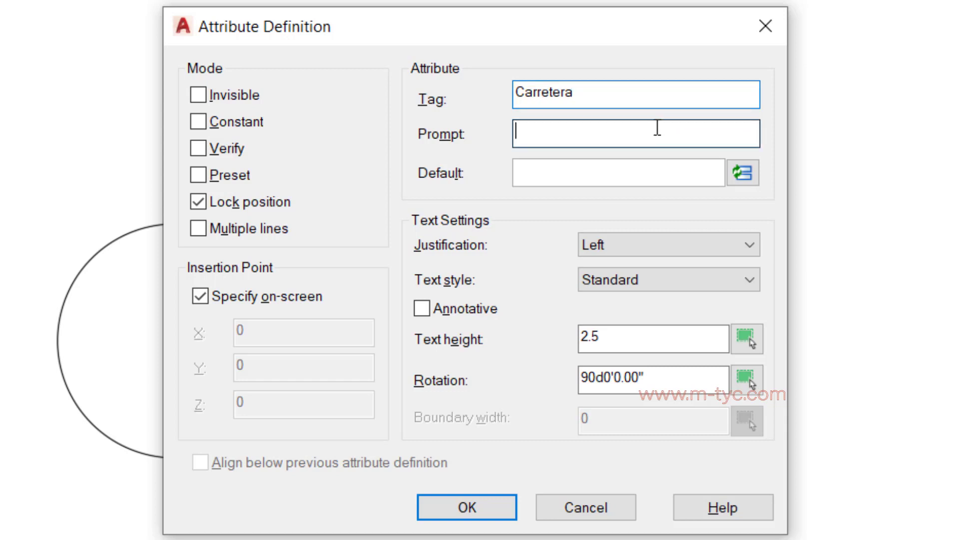
type("Detalle")
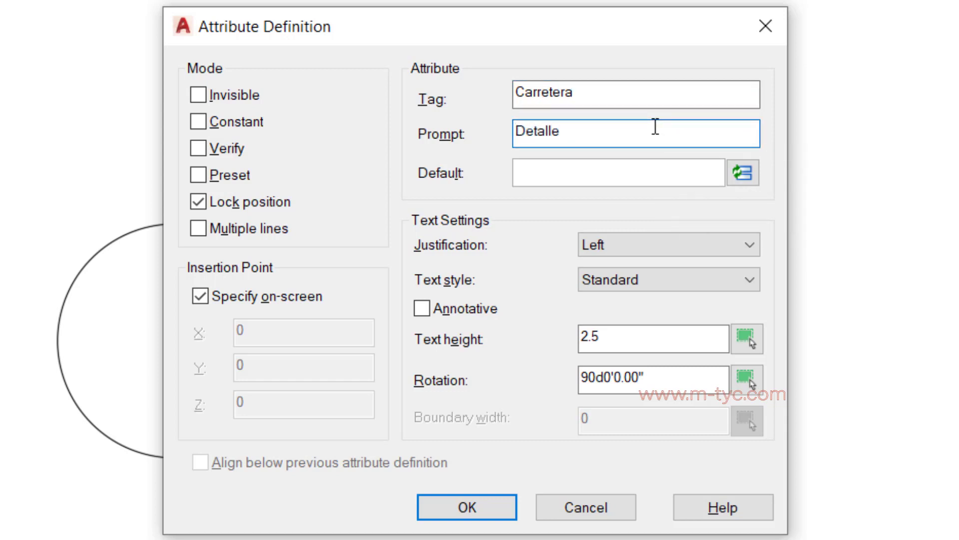
left_click(675, 172)
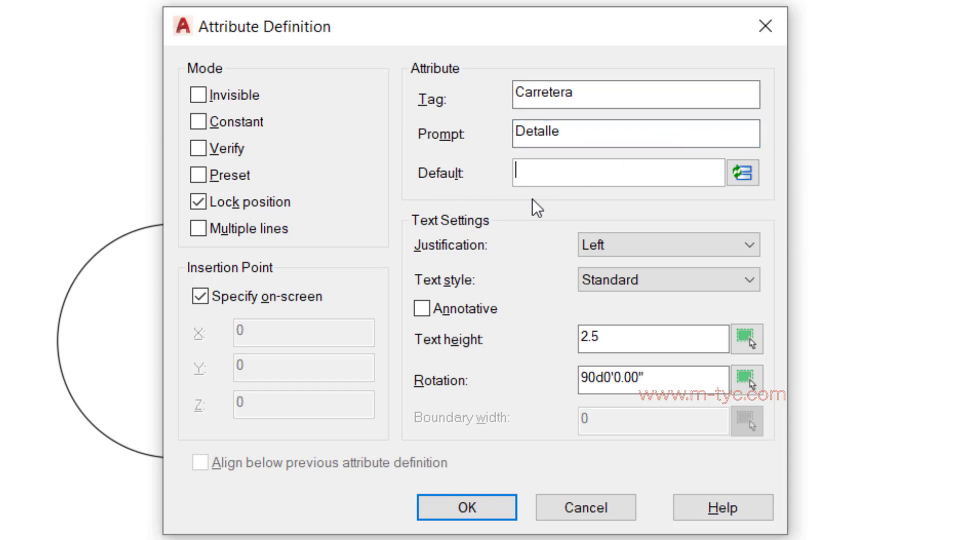
type("000000")
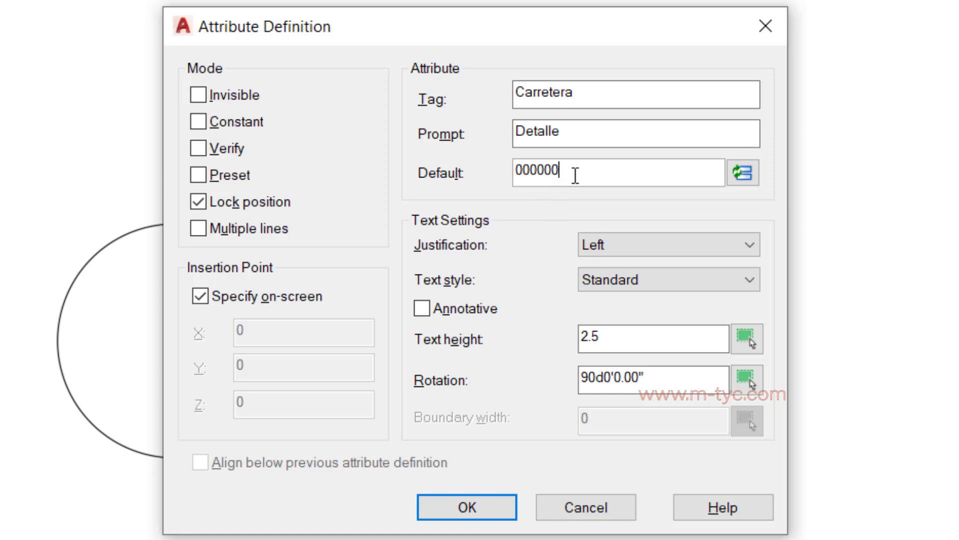
double_click(661, 342)
type("0")
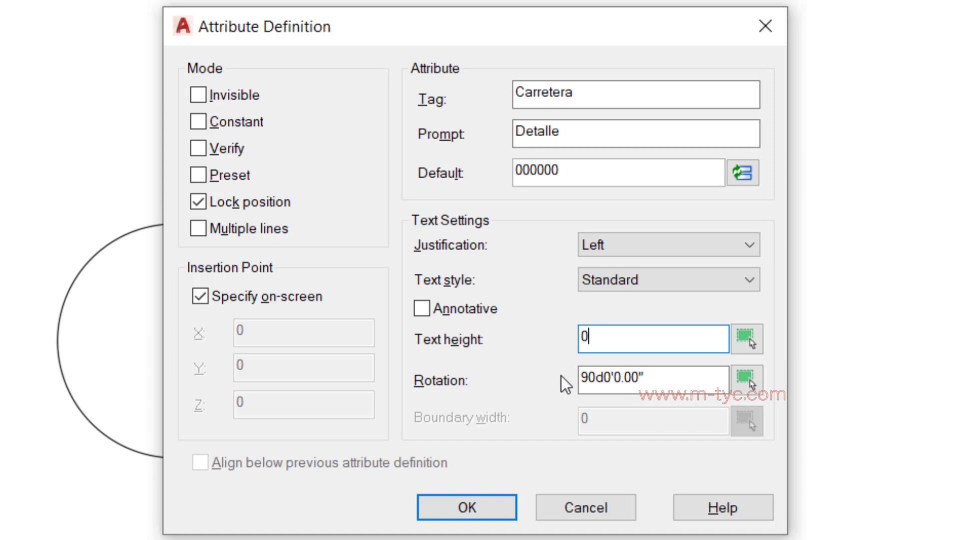
type(".075")
key("Tab")
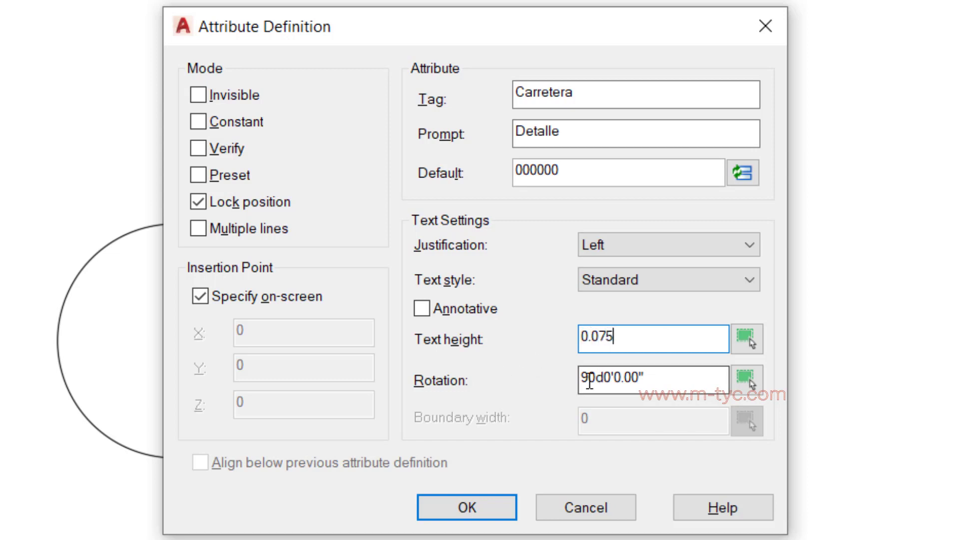
type("0")
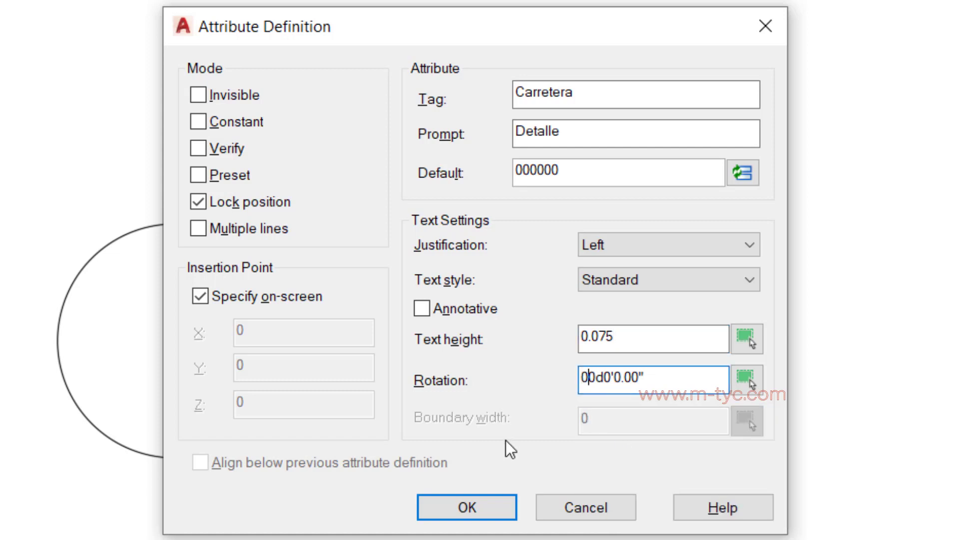
Step: Place the attribute text starting at the circle's centre
left_click(472, 501)
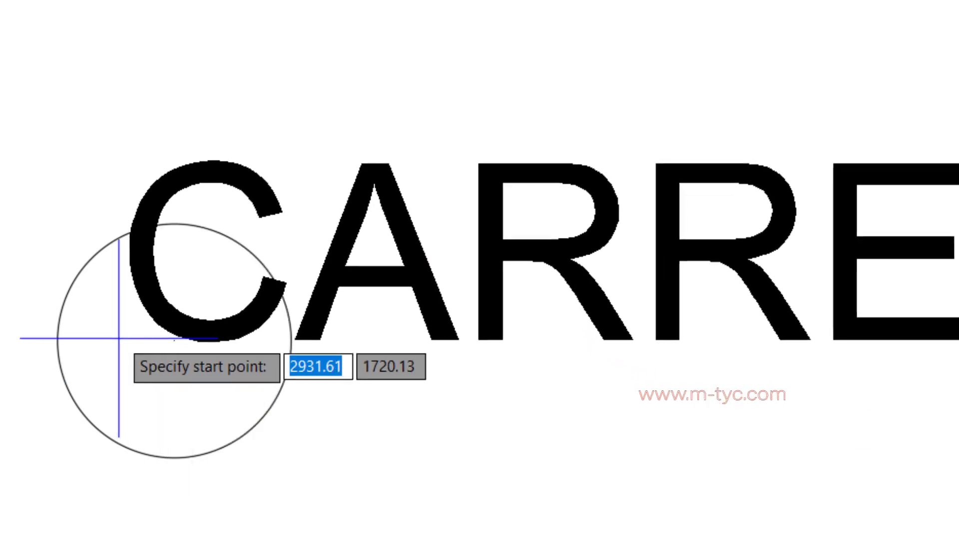
scroll(142, 341, "up", 3)
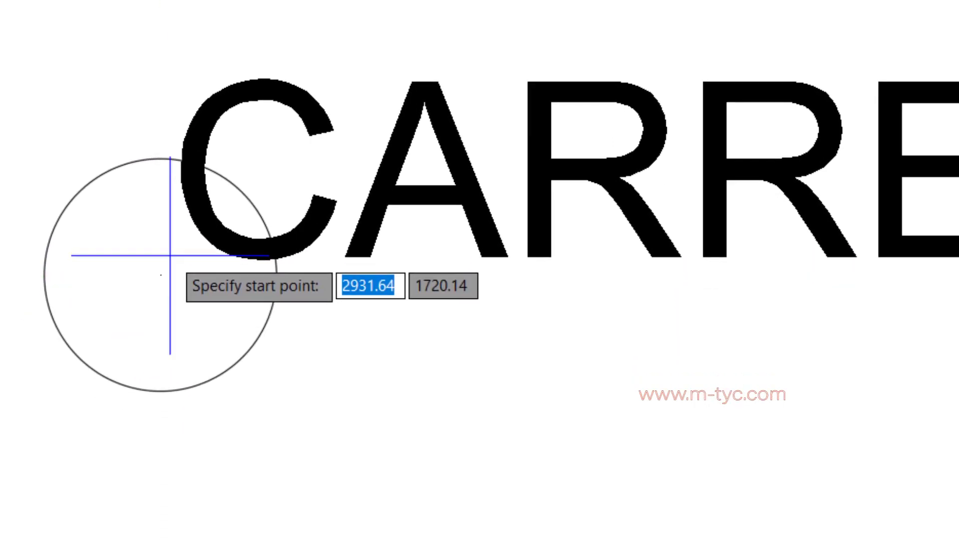
left_click(161, 272)
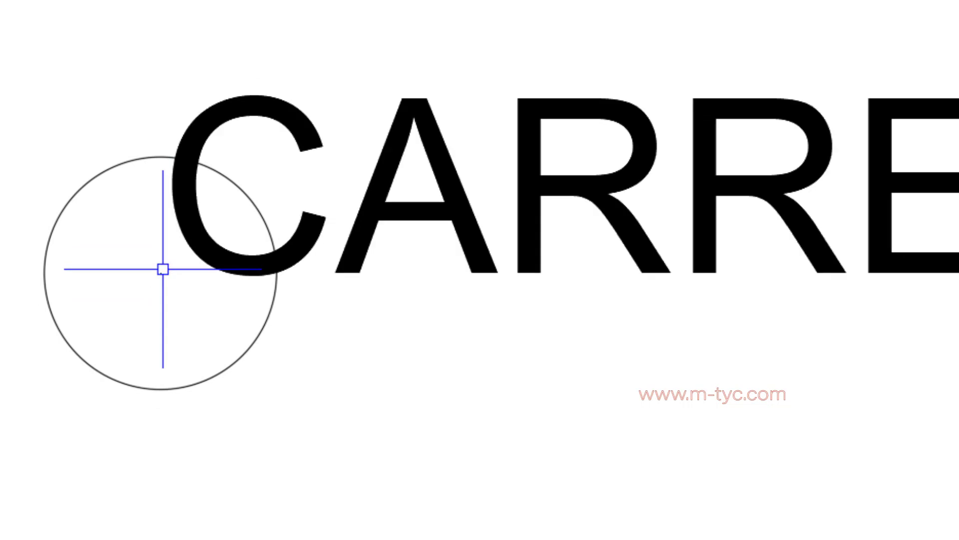
scroll(468, 380, "down", 2)
Step: Start a block named Carretera with its base point at the circle centre
type("B")
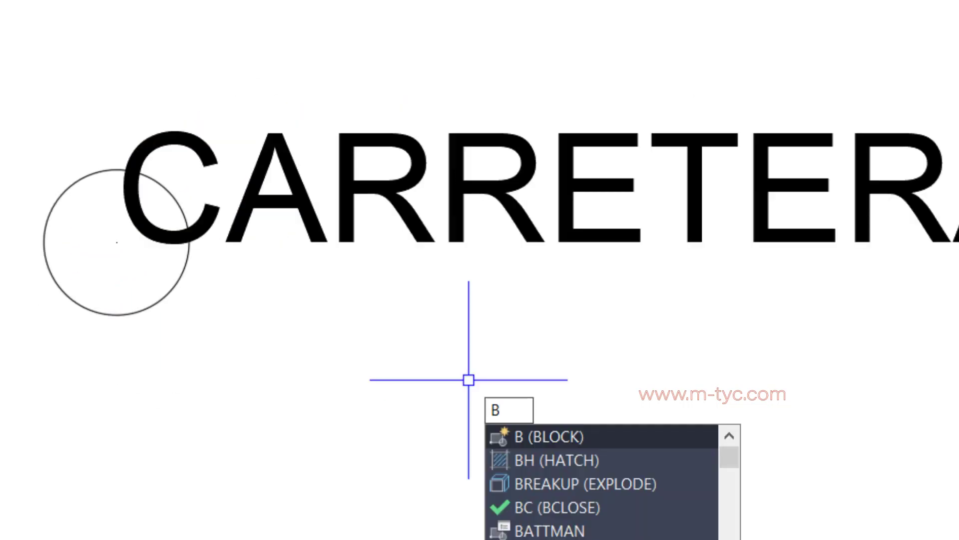
key("Return")
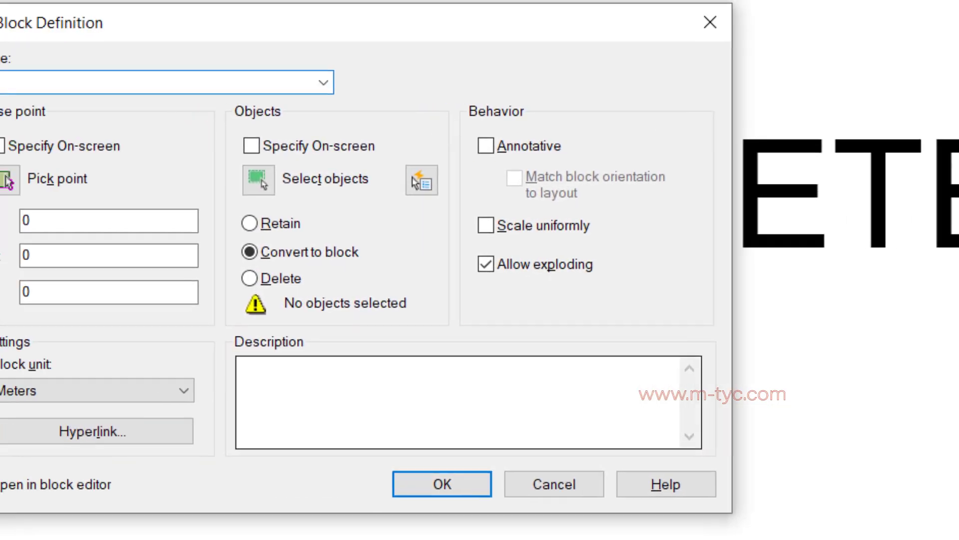
type("CA")
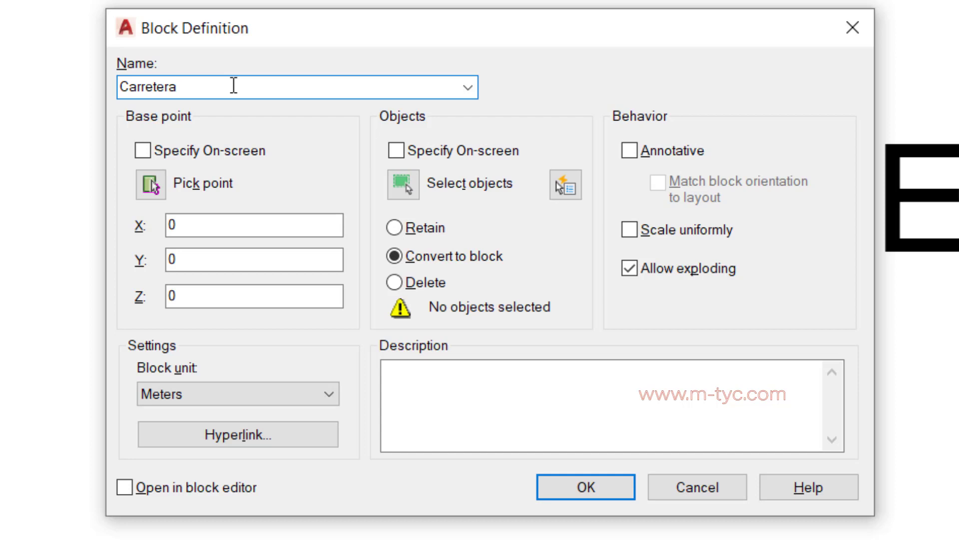
left_click(158, 184)
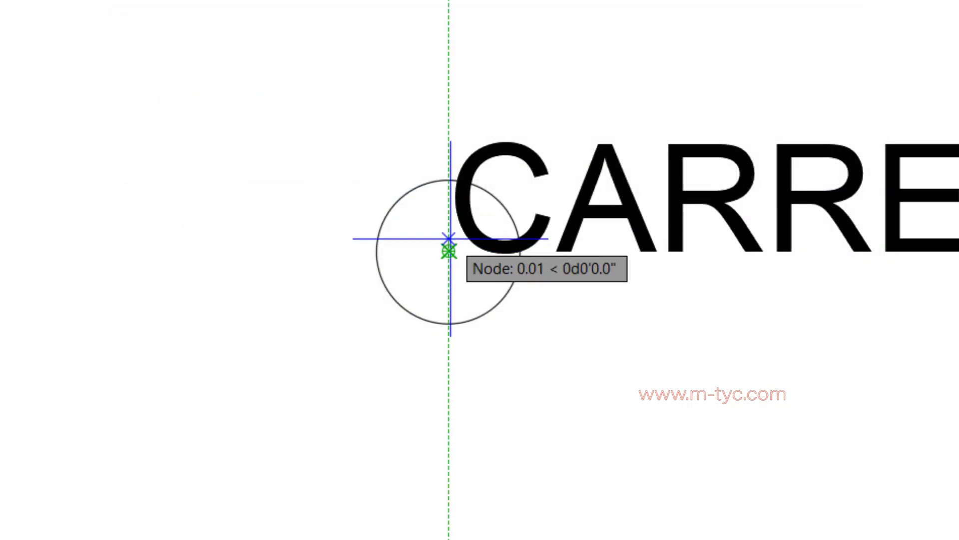
left_click(448, 251)
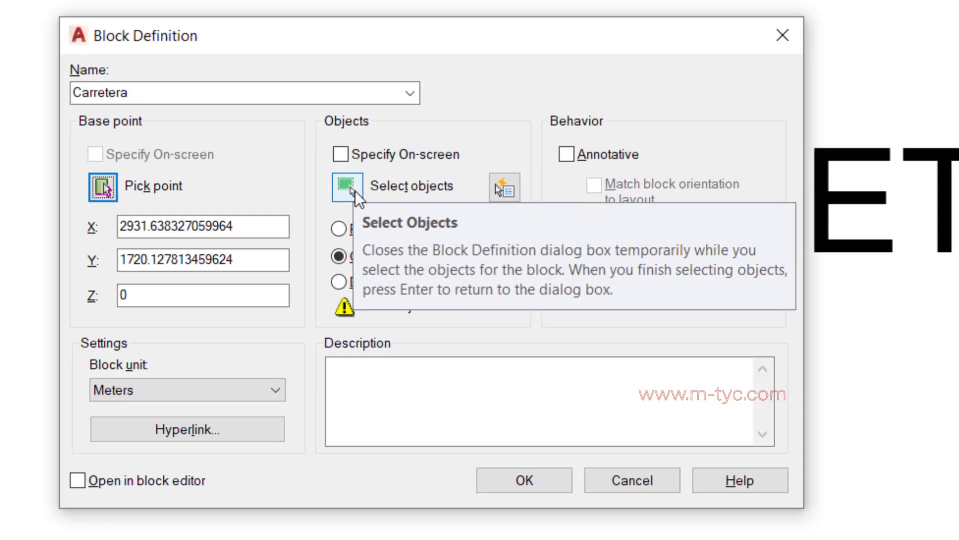
Step: Window-select the circle and attribute, create the block showing 000000, and select it
left_click(411, 188)
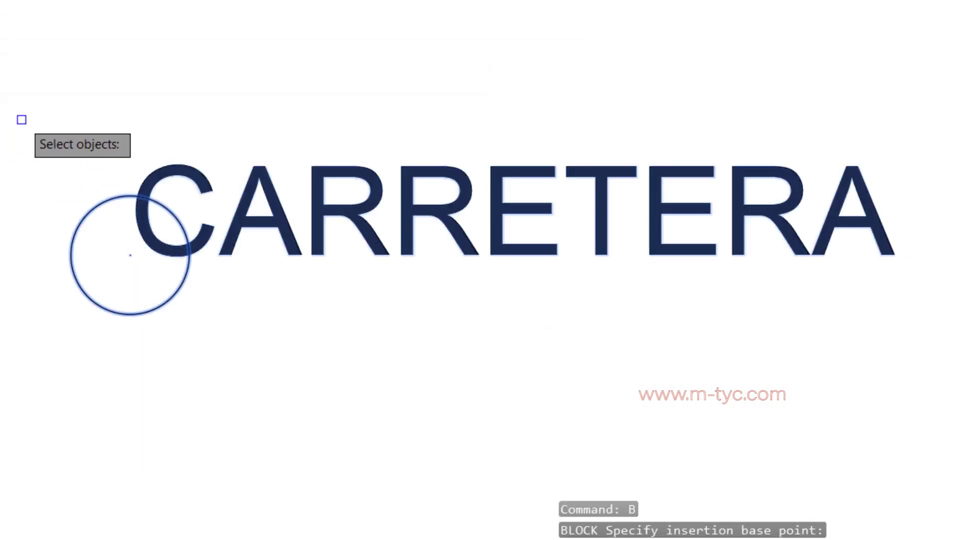
left_click(20, 118)
left_click(910, 379)
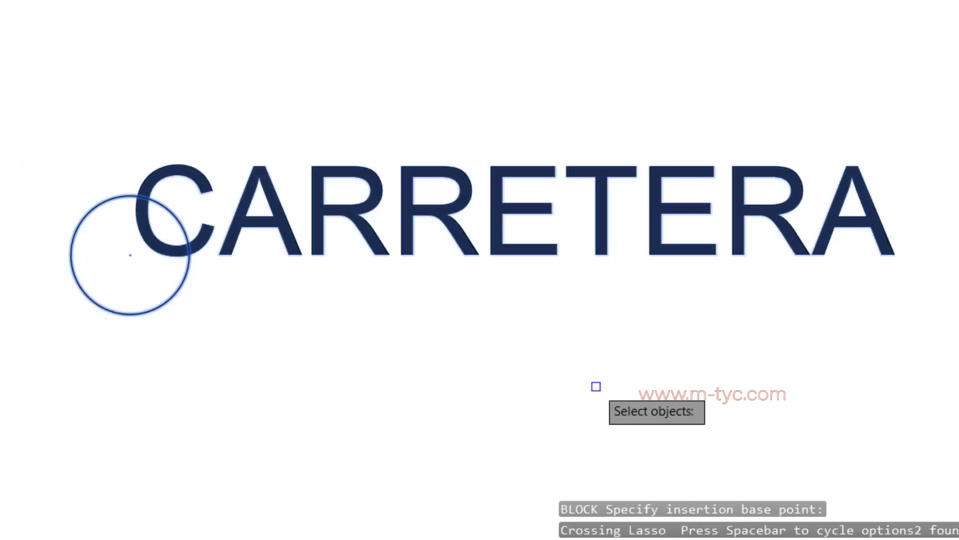
key("Return")
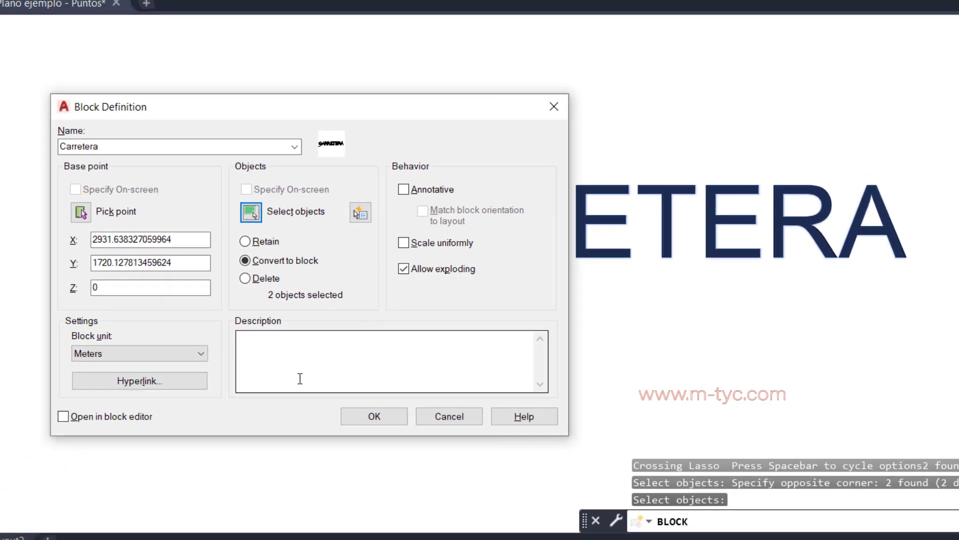
left_click(394, 417)
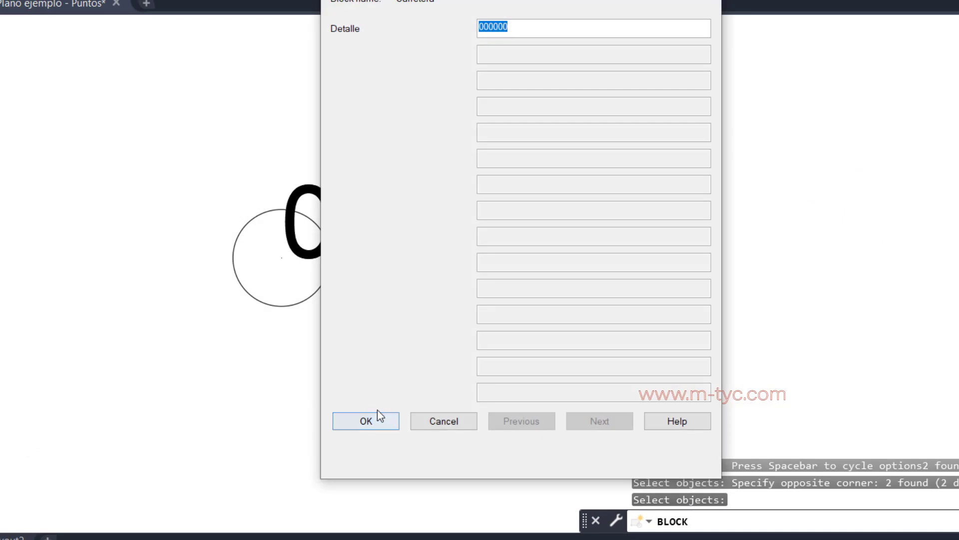
left_click(377, 419)
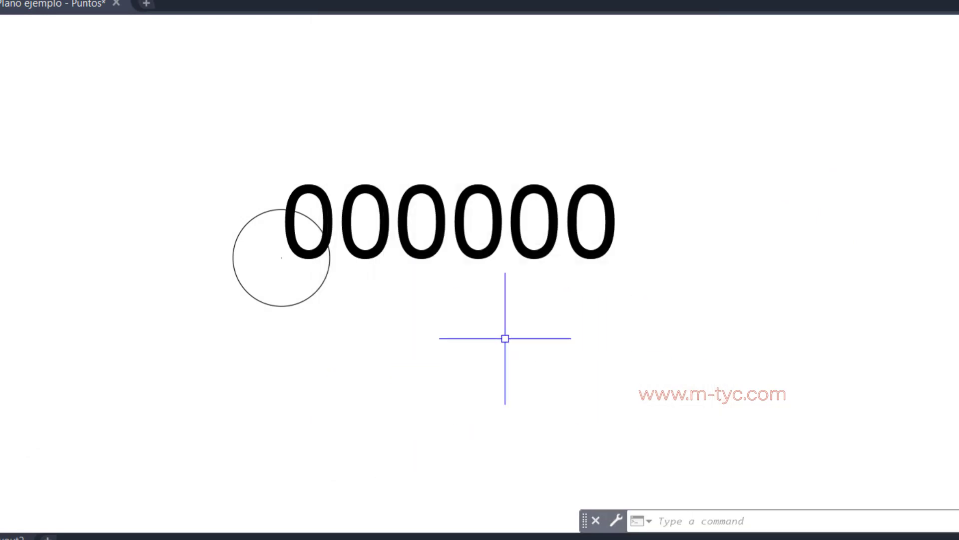
left_click(161, 134)
left_click(465, 255)
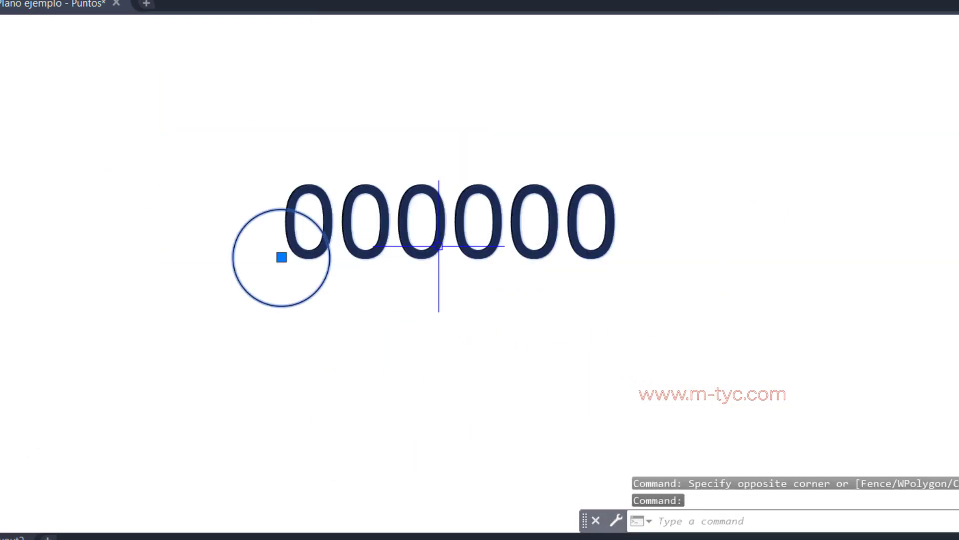
Step: Erase the sample Carretera block, then run Carretera.scr from the Cargar puntos en AutoCAD folder
key("Delete")
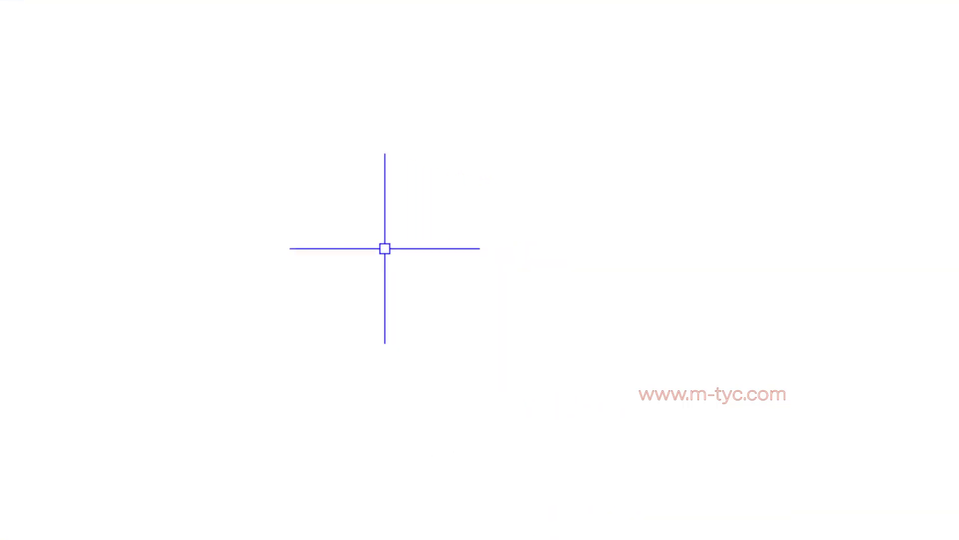
type("Sc")
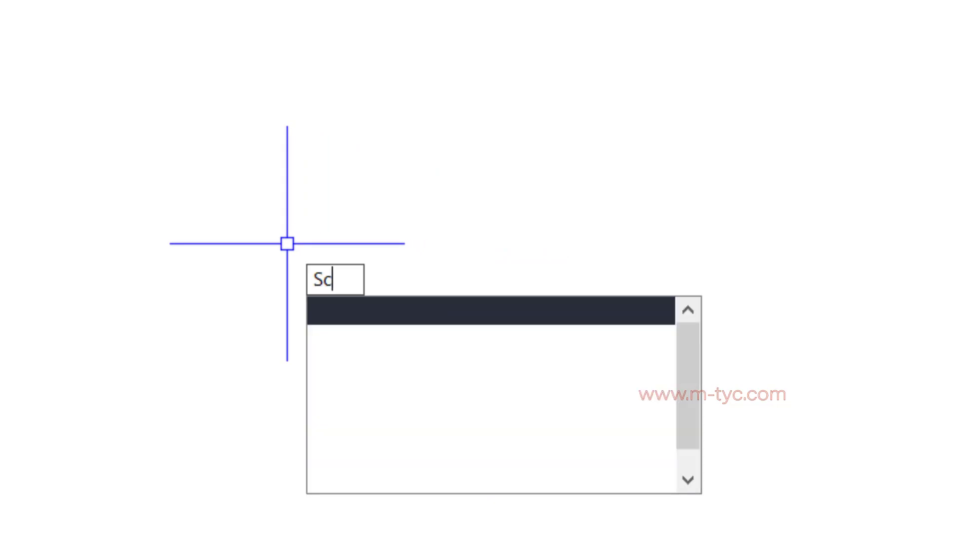
type("r")
key("Return")
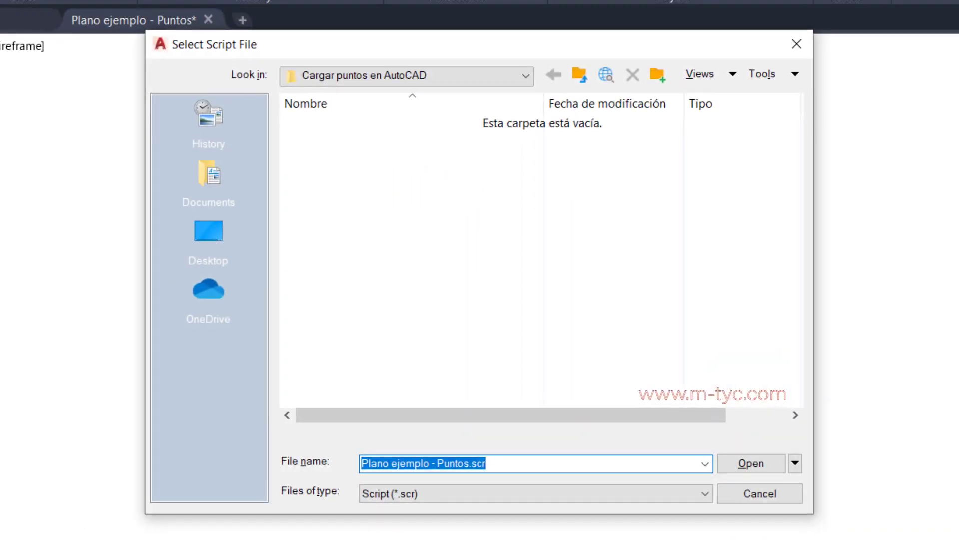
left_click(524, 75)
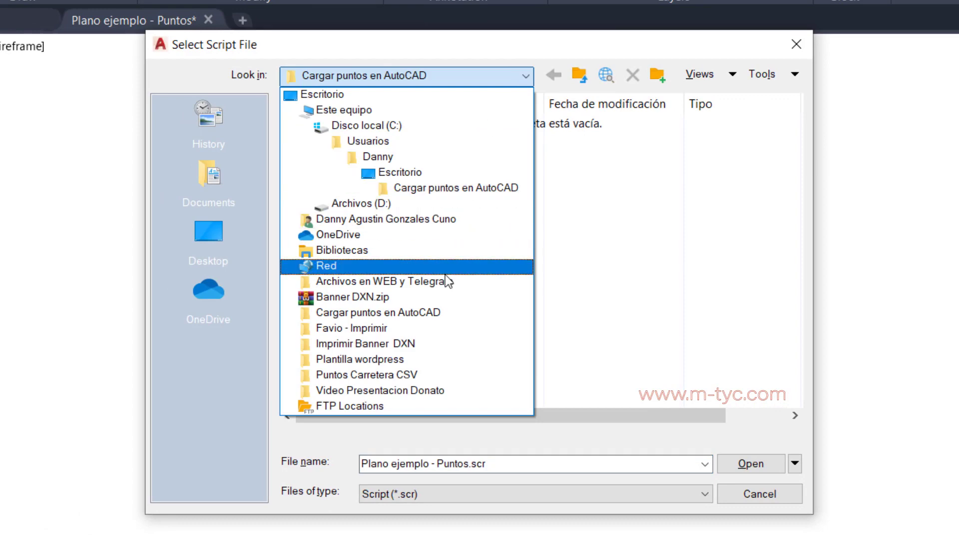
left_click(447, 186)
left_click(454, 123)
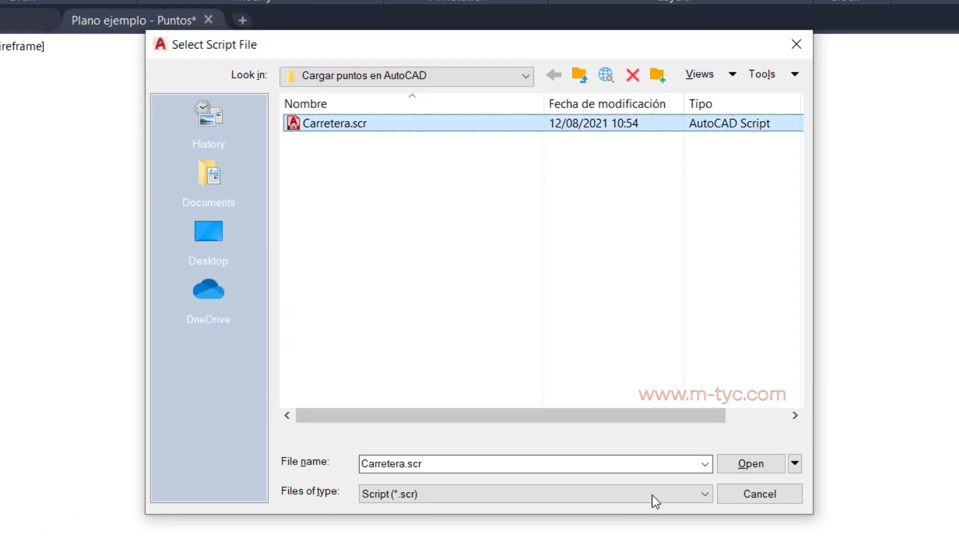
left_click(757, 462)
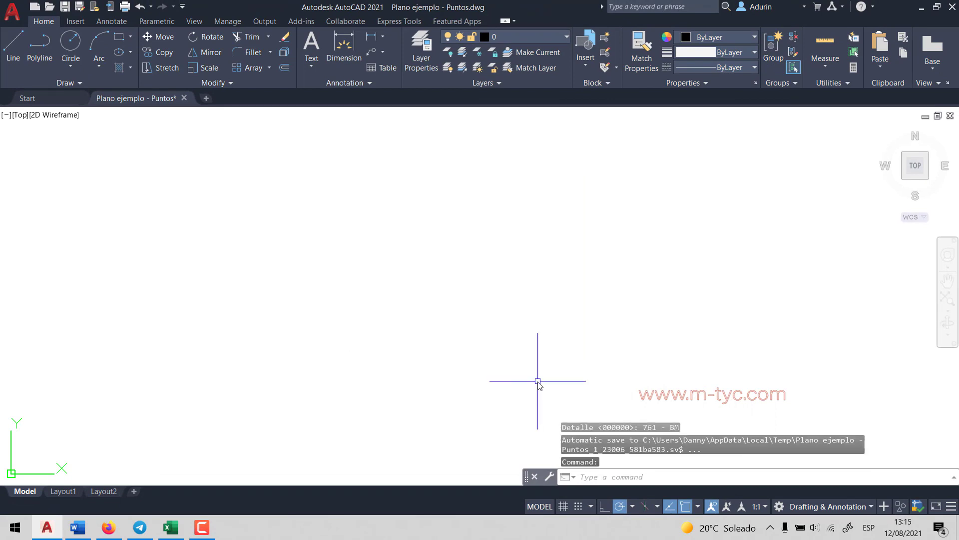
Step: Zoom to extents, then zoom and pan to inspect point labels such as 756 - Pista
middle_click(537, 368)
middle_click(537, 368)
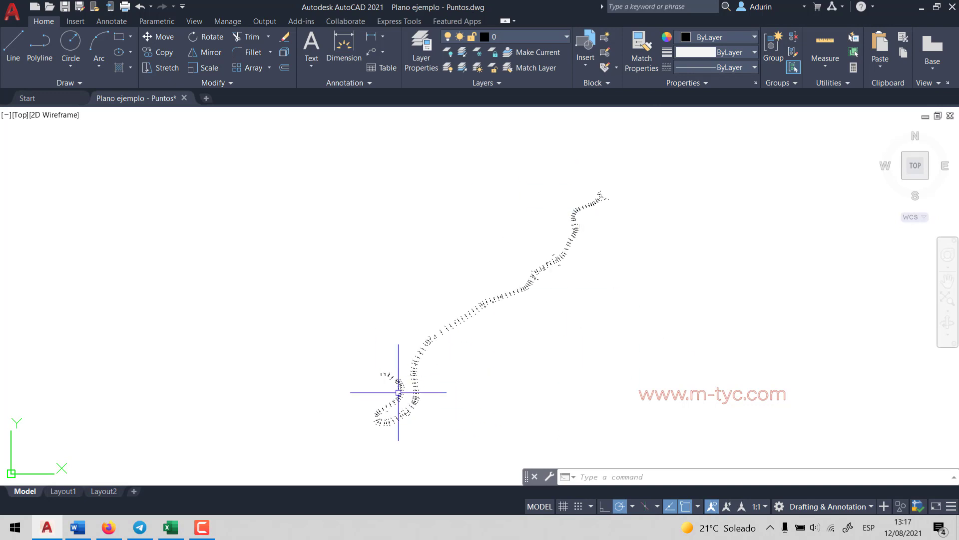
scroll(381, 376, "up", 5)
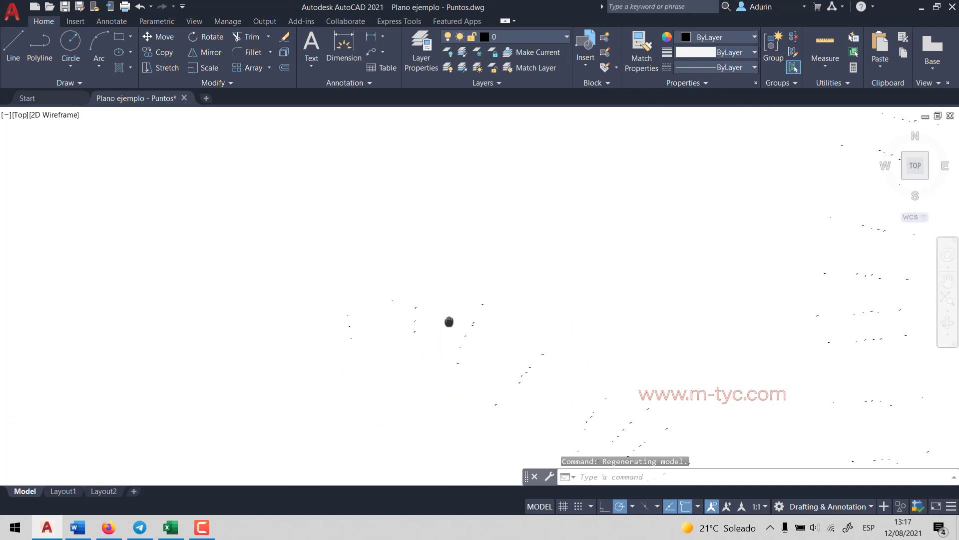
scroll(518, 374, "up", 4)
scroll(368, 262, "up", 3)
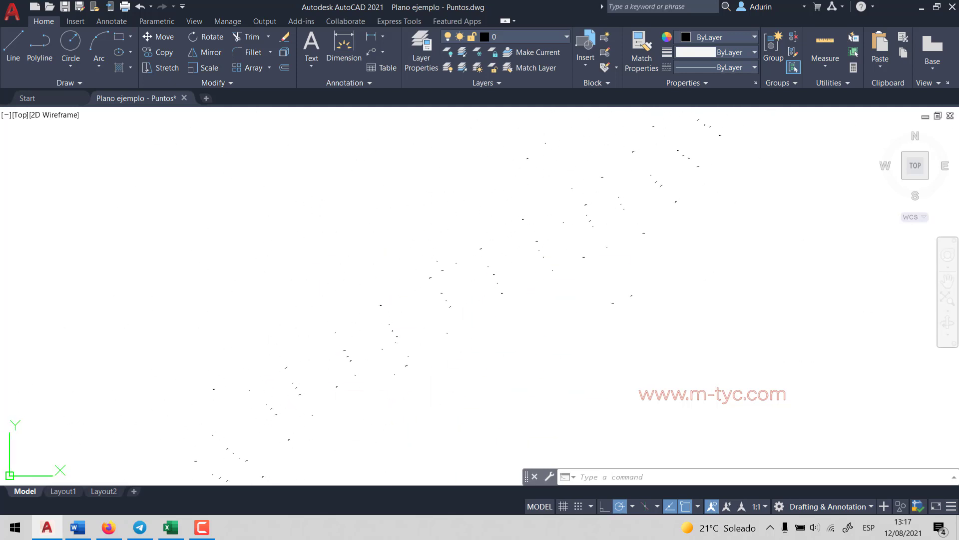
scroll(528, 263, "up", 5)
scroll(403, 326, "up", 3)
scroll(326, 328, "down", 3)
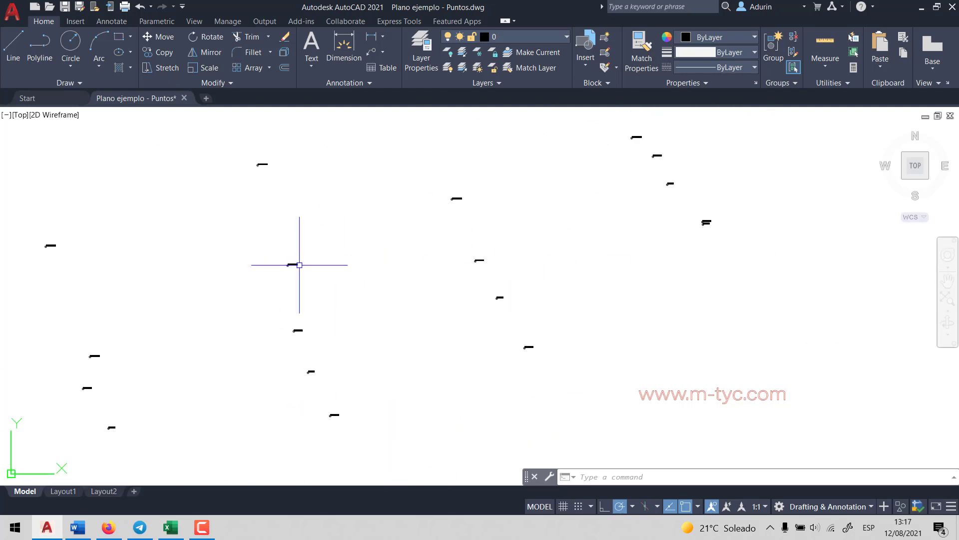
scroll(298, 264, "up", 2)
scroll(583, 209, "up", 5)
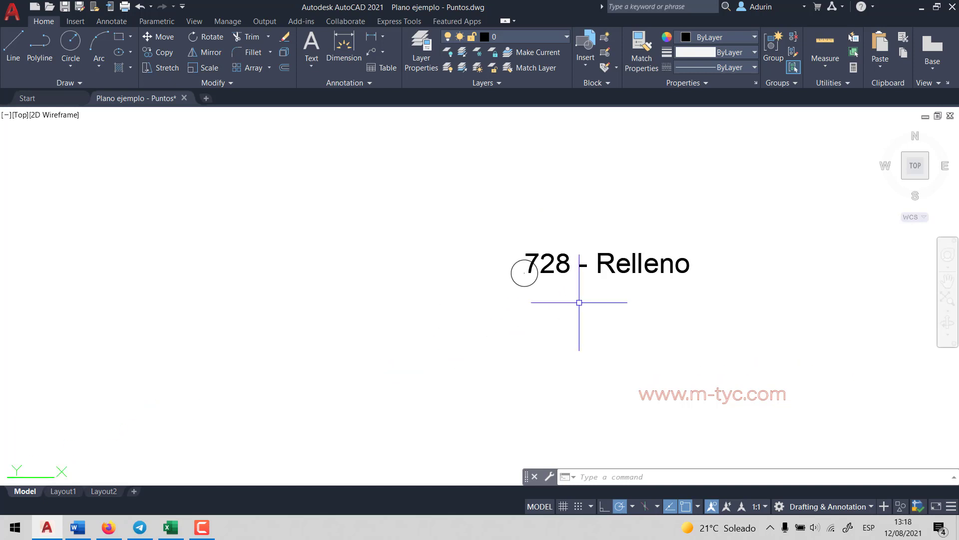
scroll(578, 298, "down", 5)
scroll(610, 317, "down", 3)
scroll(363, 312, "up", 4)
middle_click_drag(427, 350, 561, 360)
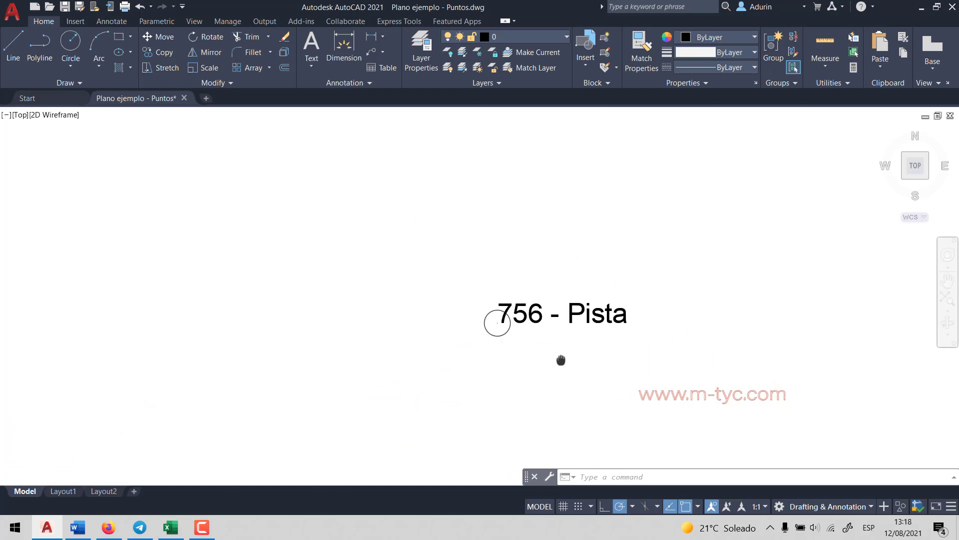